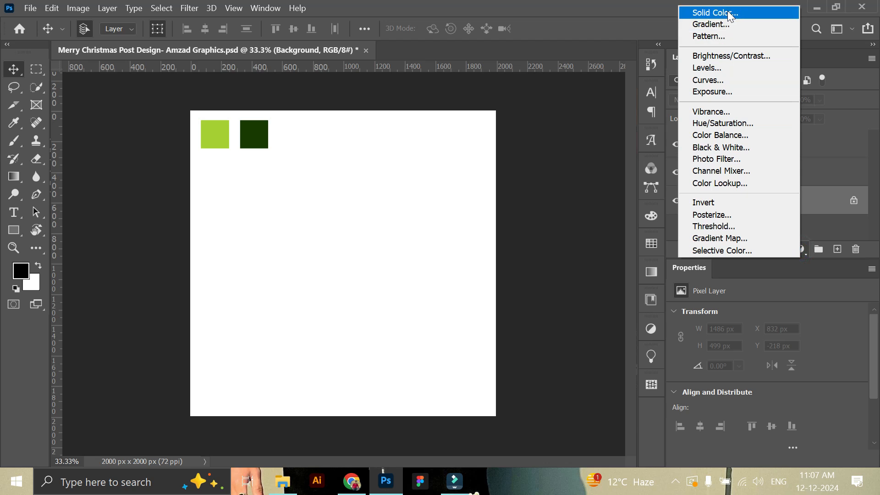
Add a gradient fill layer and set its starting colour stop to the dark green swatch colour 183b00
click(743, 26)
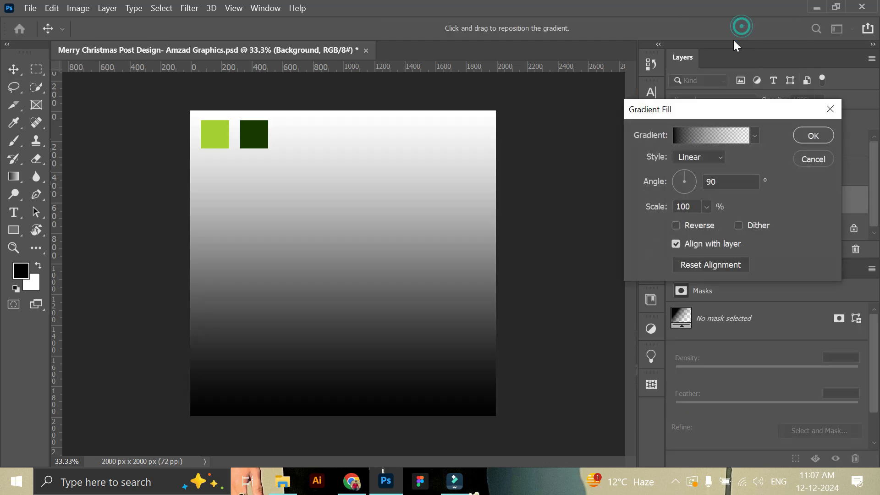
click(710, 136)
drag(280, 118, 678, 56)
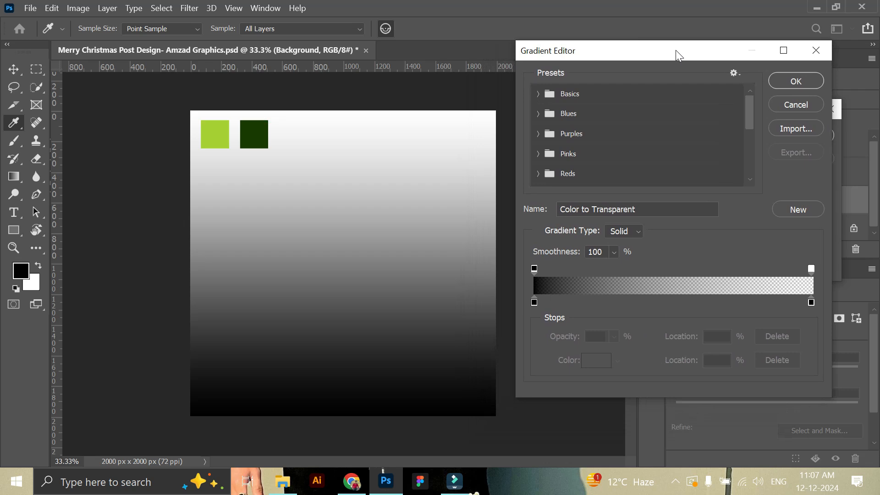
click(534, 302)
click(593, 361)
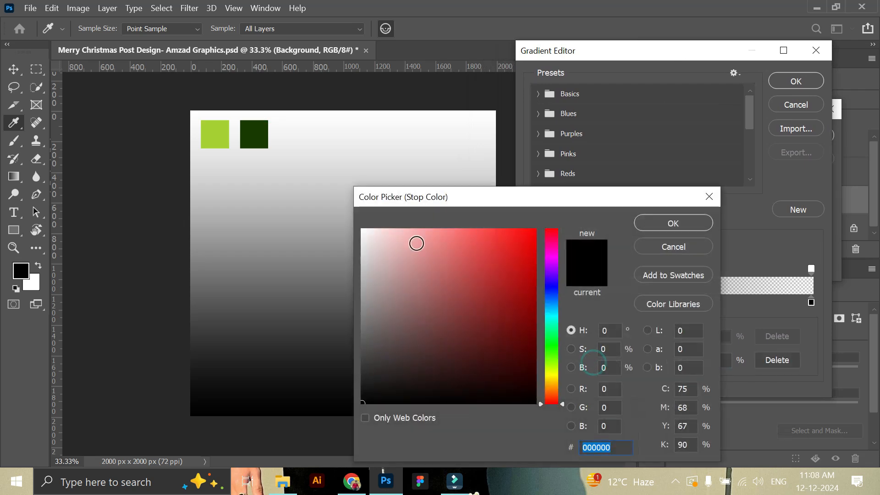
click(259, 130)
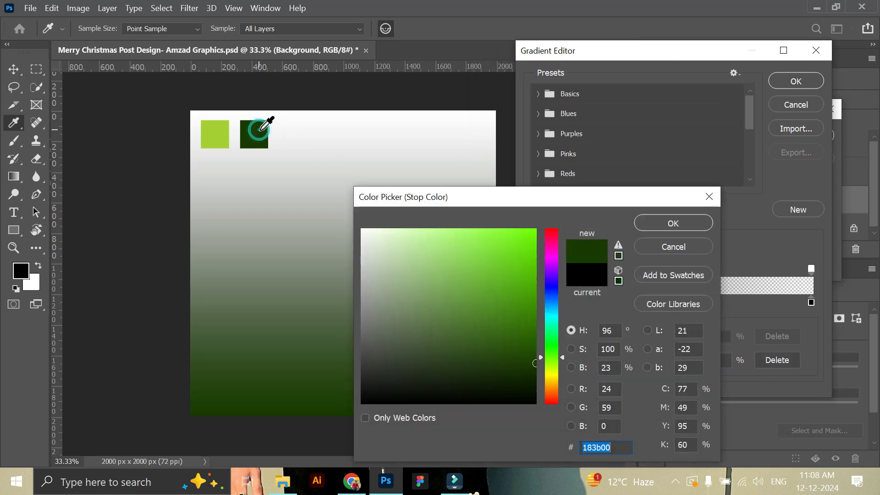
click(673, 224)
Raise the opacity of the gradient's end stop to 100%
click(811, 302)
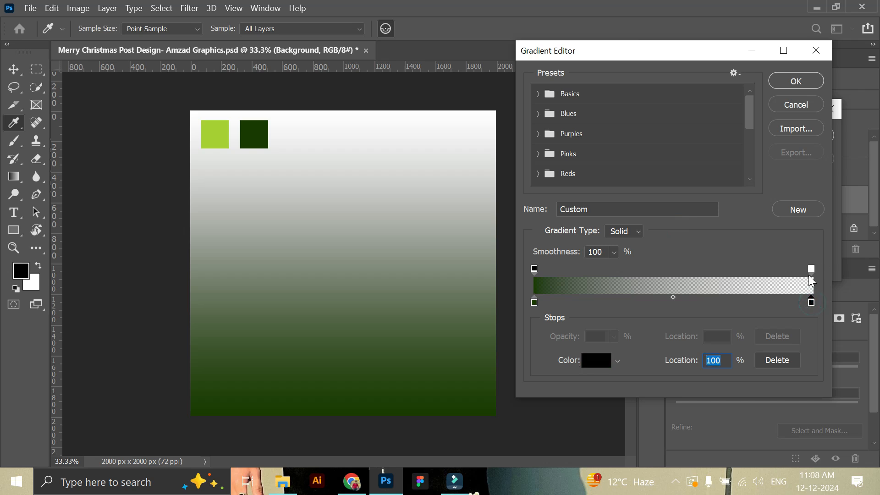
click(811, 268)
click(614, 337)
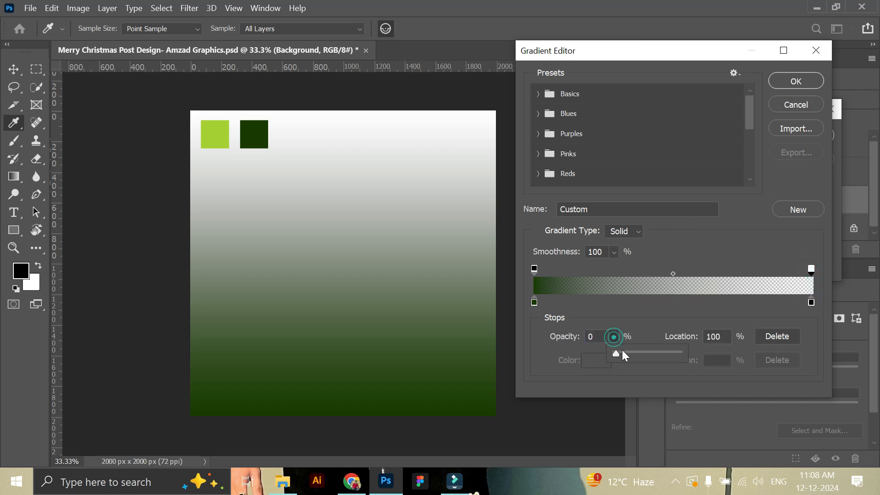
drag(622, 349, 684, 354)
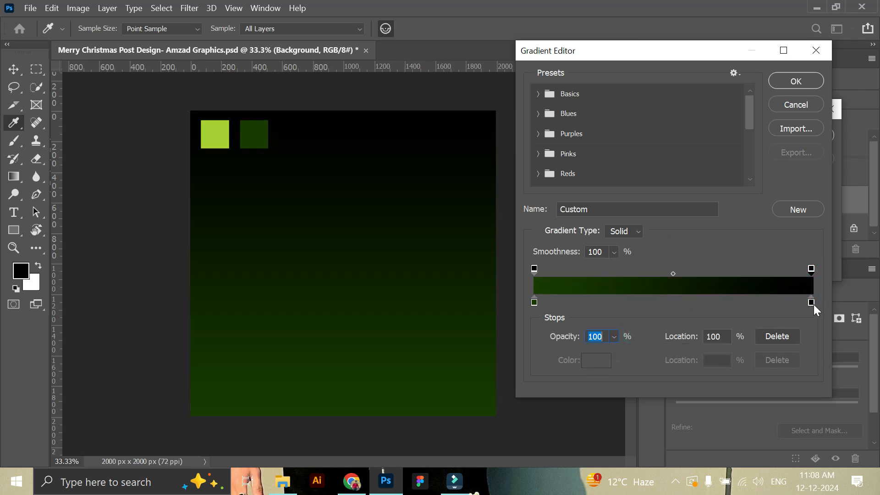
Set the gradient's end colour stop to the lime green sampled from the canvas swatch and accept the gradient
click(811, 302)
click(596, 360)
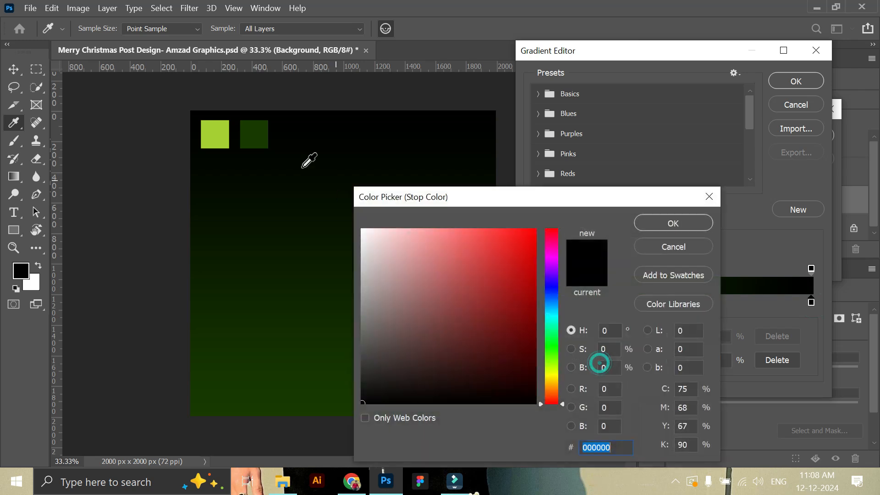
click(218, 128)
click(655, 223)
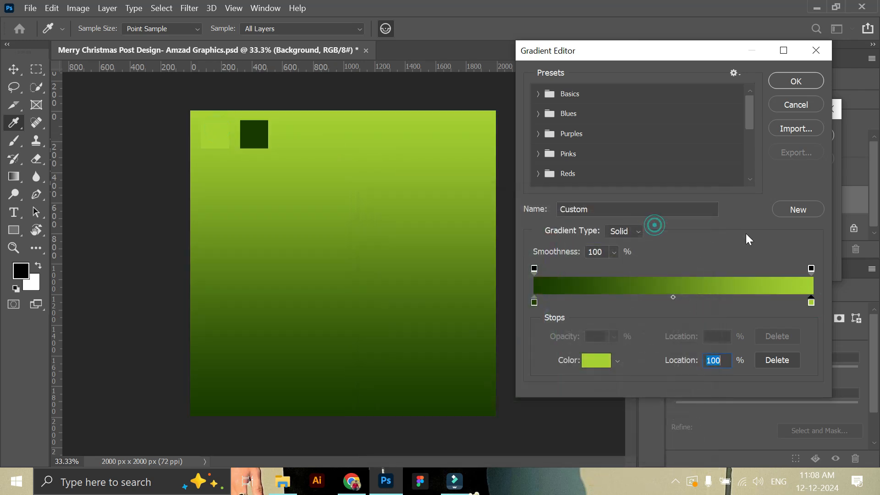
click(795, 82)
Rotate the linear gradient fill to an angle of about 120.74° and apply it
click(682, 173)
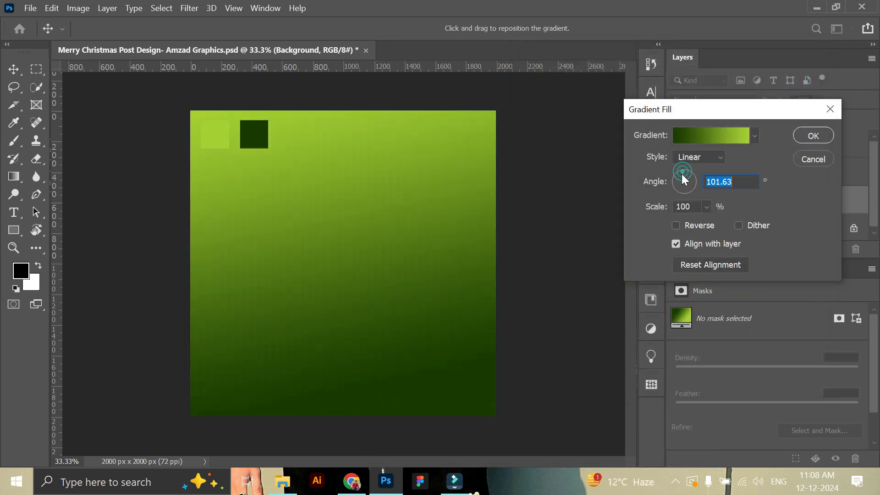
click(681, 176)
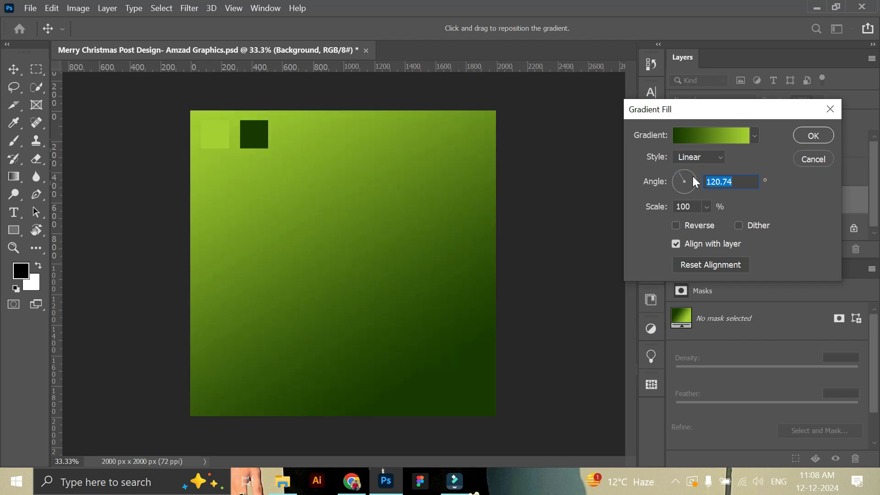
click(810, 136)
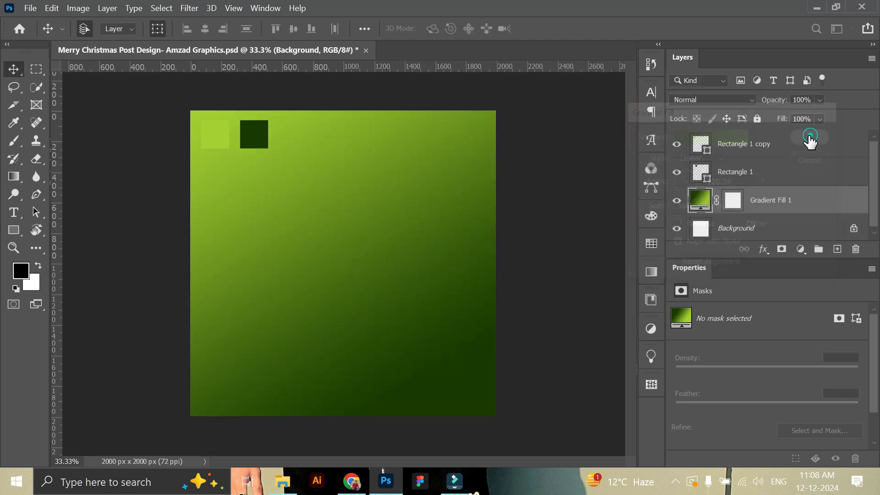
click(567, 177)
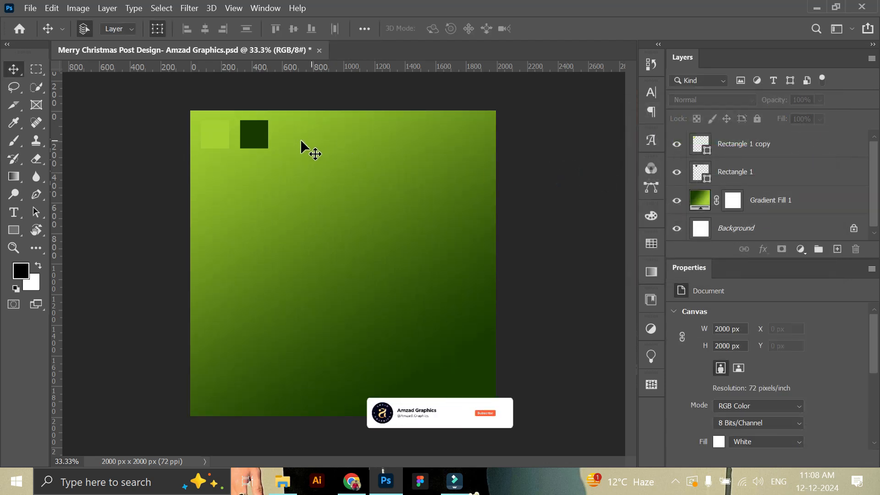
Delete the two colour swatch rectangles and lock the gradient fill layer
click(256, 136)
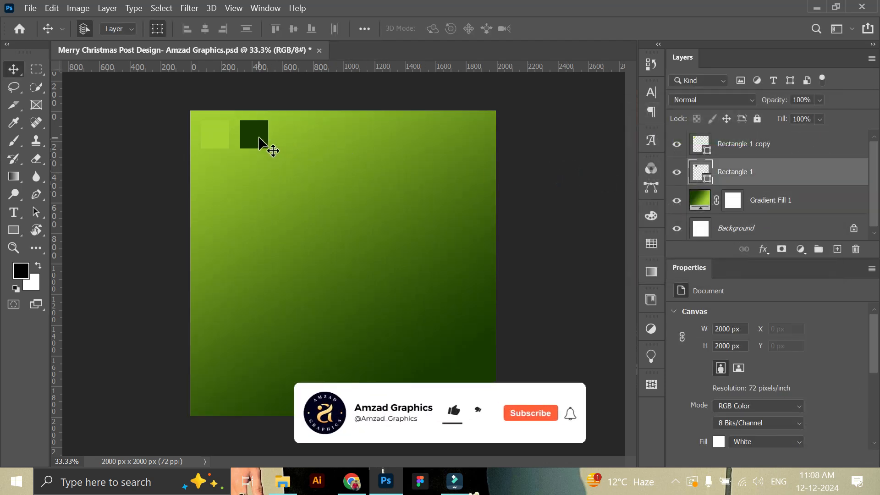
shift+click(745, 144)
click(856, 251)
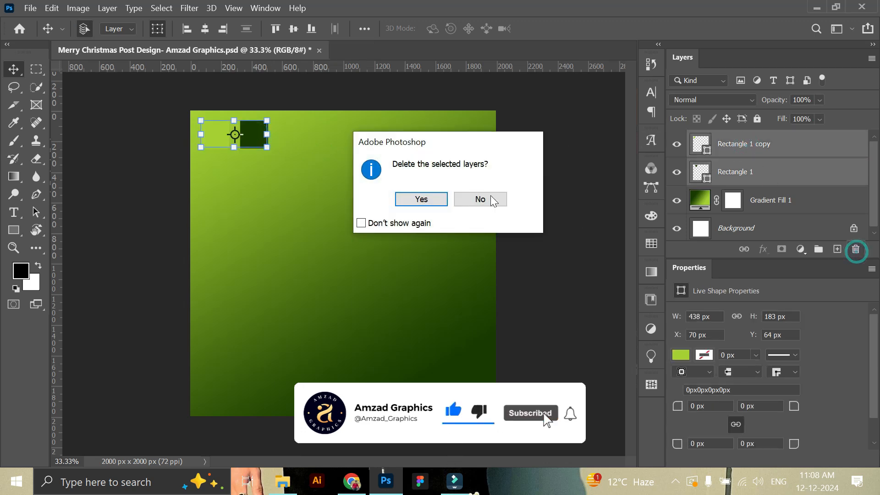
click(421, 199)
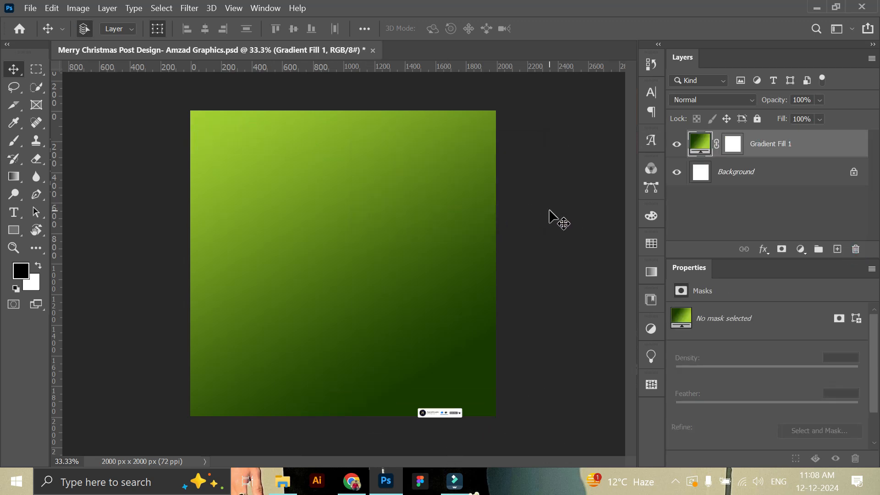
click(757, 119)
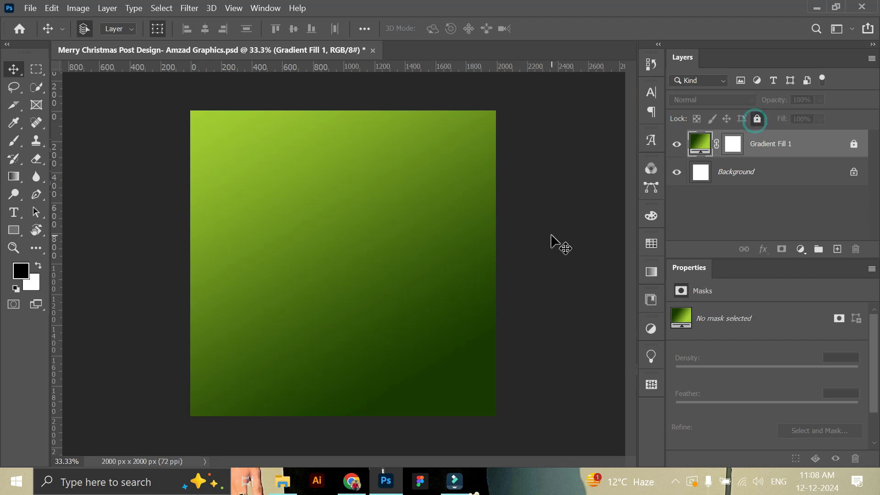
click(553, 239)
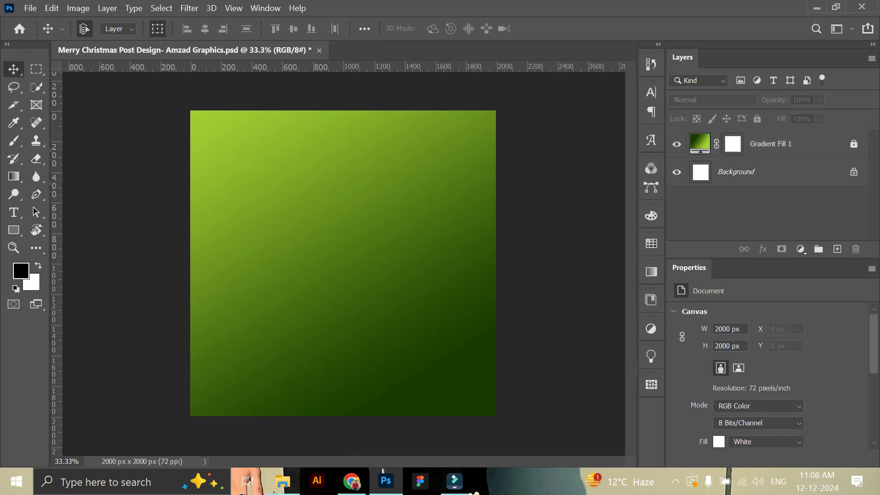
Place the Vector 3 snow image from the merry christmas Post Design folder and align it with the canvas's bottom edge
click(283, 480)
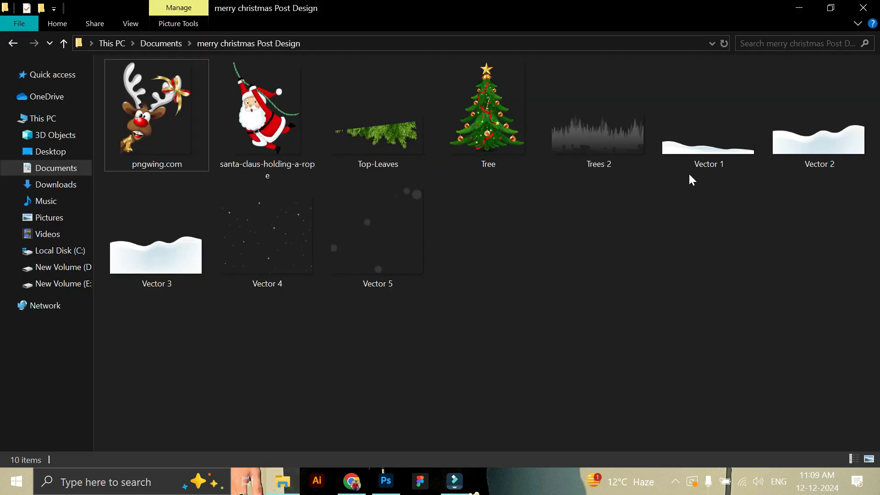
drag(181, 252, 385, 375)
key(Return)
drag(400, 285, 397, 377)
click(559, 298)
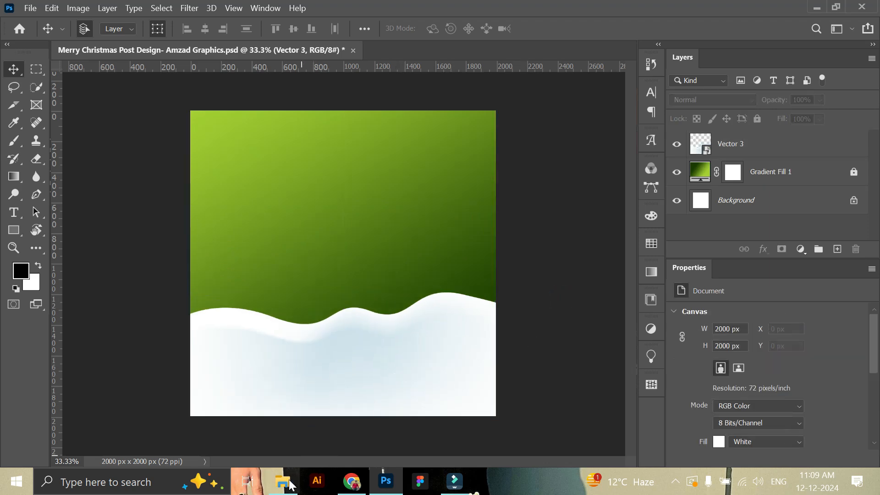
Place the Vector 2 snow image and move it down over the first snow layer to the canvas's bottom edge
click(284, 479)
drag(819, 117, 379, 379)
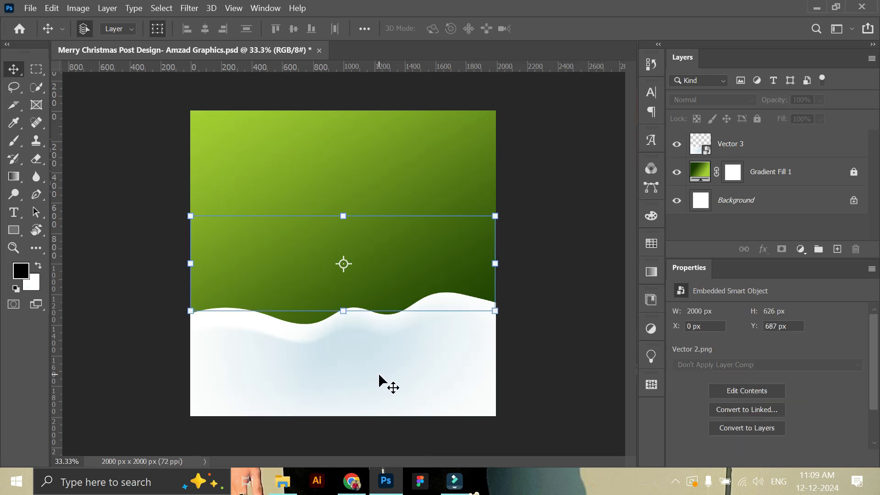
key(Return)
drag(415, 266, 416, 377)
click(535, 356)
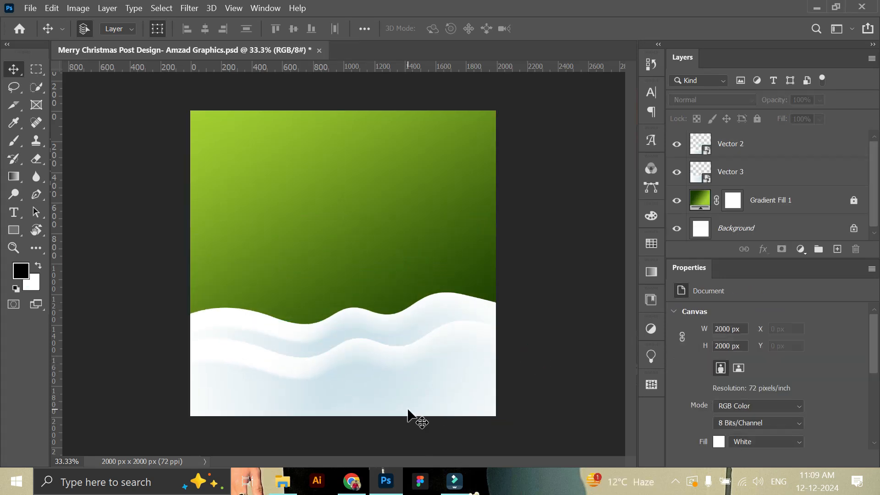
Place the Vector 1 snow image and move it to the canvas's bottom edge at Y 1715 px
click(284, 478)
drag(701, 145, 397, 316)
key(Return)
drag(387, 274, 387, 408)
Examine the snow layers up close along the lower right edge of the canvas
click(11, 250)
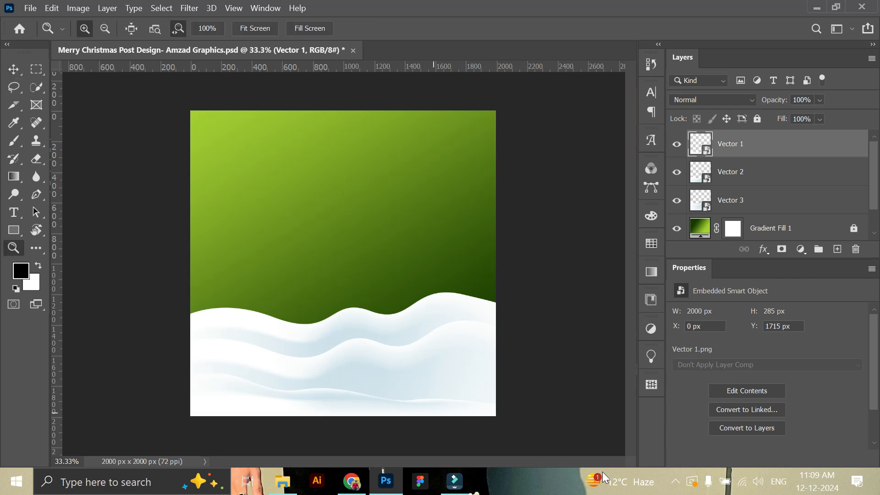
drag(483, 432, 508, 424)
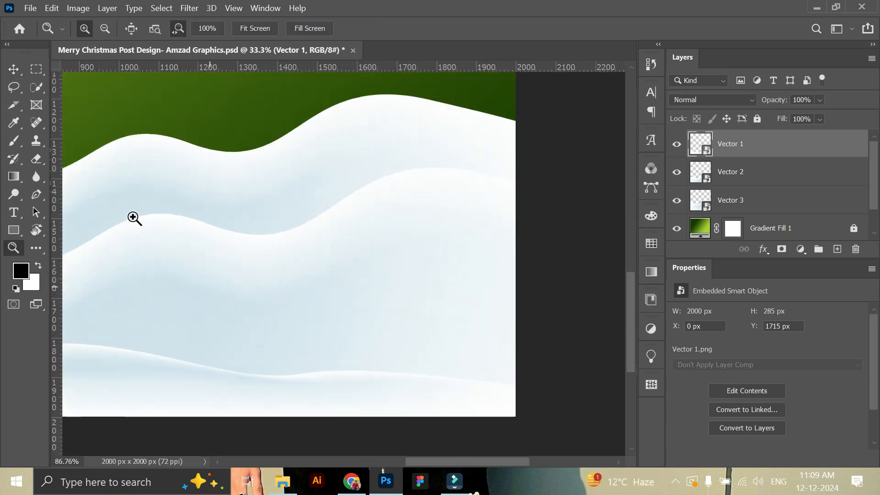
click(13, 69)
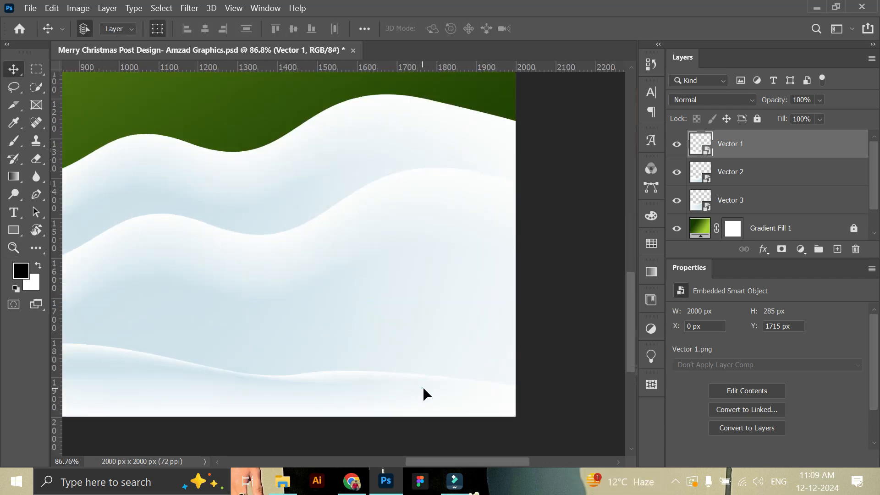
click(13, 248)
drag(382, 323, 353, 319)
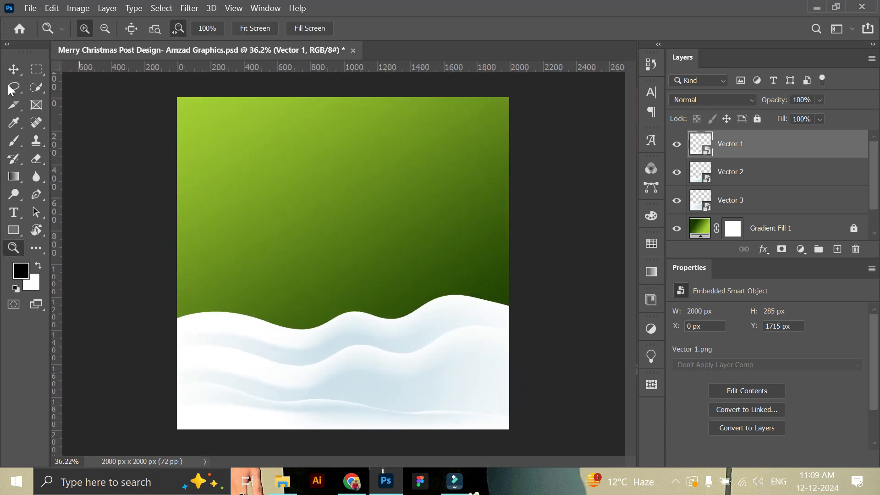
click(7, 69)
click(569, 226)
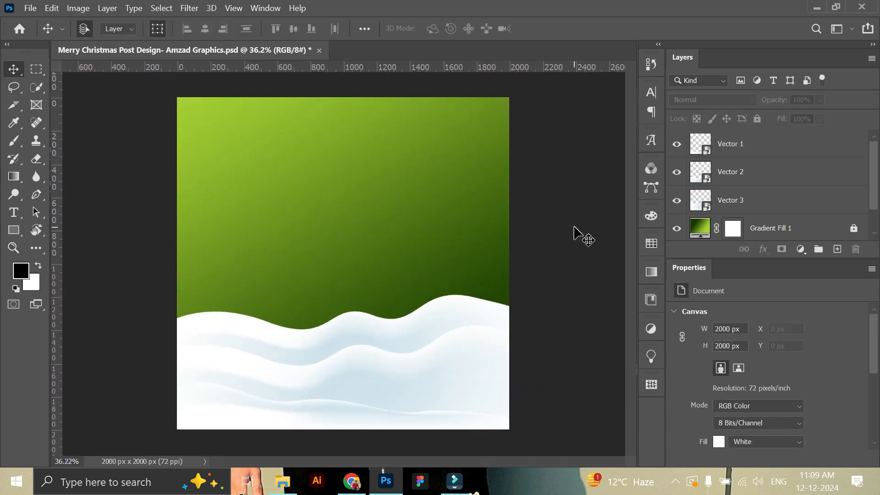
Place the Trees 2 image at about Y 655 px and reorder its layer between Vector 3 and the gradient fill
click(283, 481)
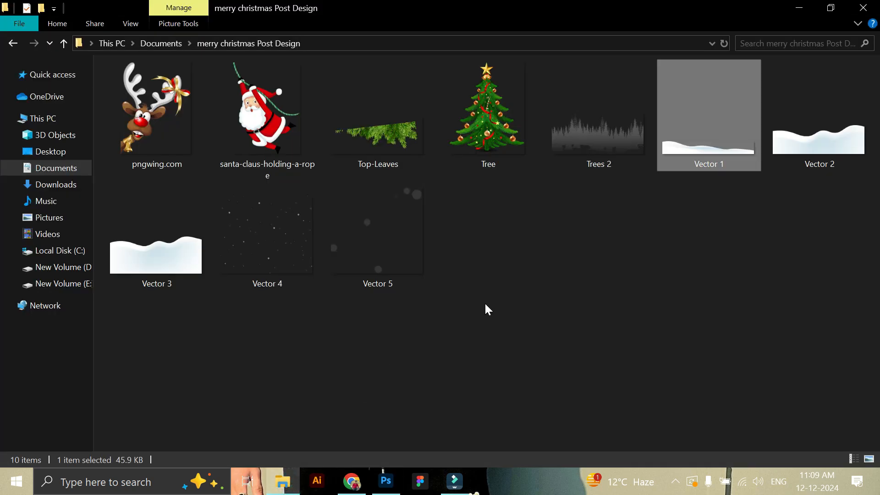
click(599, 153)
drag(600, 153, 383, 365)
key(Return)
drag(425, 272, 428, 289)
drag(778, 146, 733, 182)
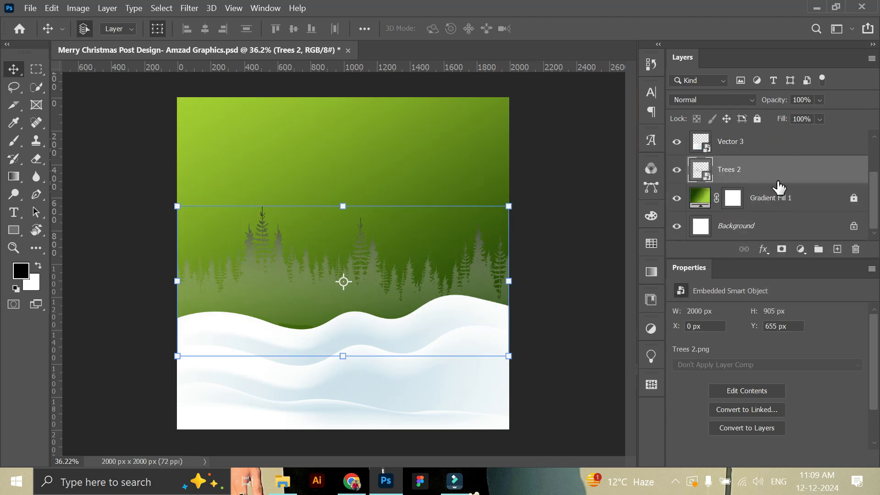
Set the Trees 2 layer's blend mode to Multiply
click(733, 95)
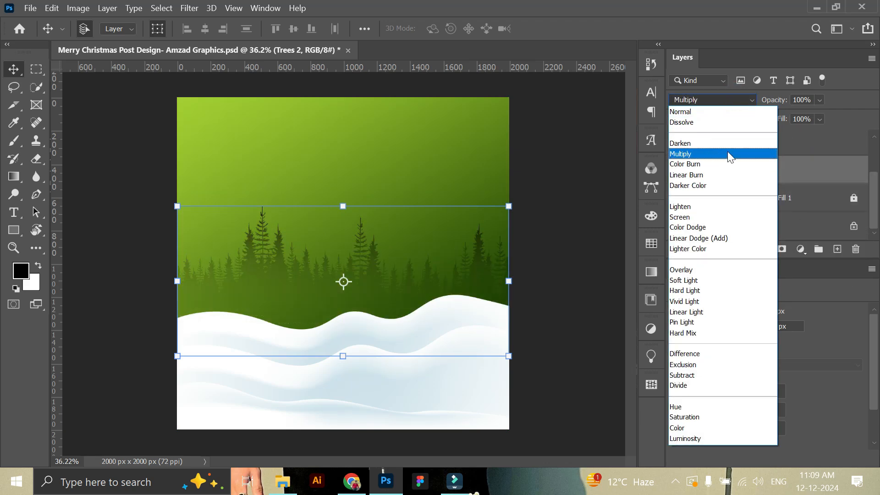
click(719, 152)
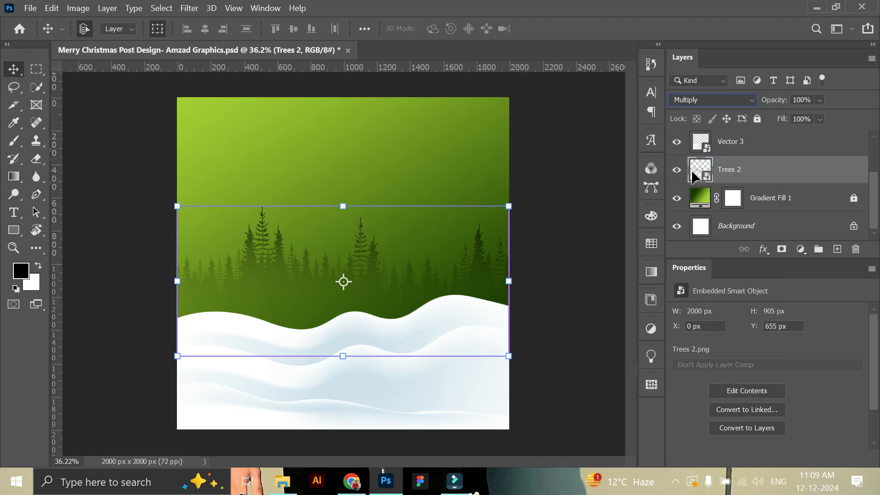
click(584, 216)
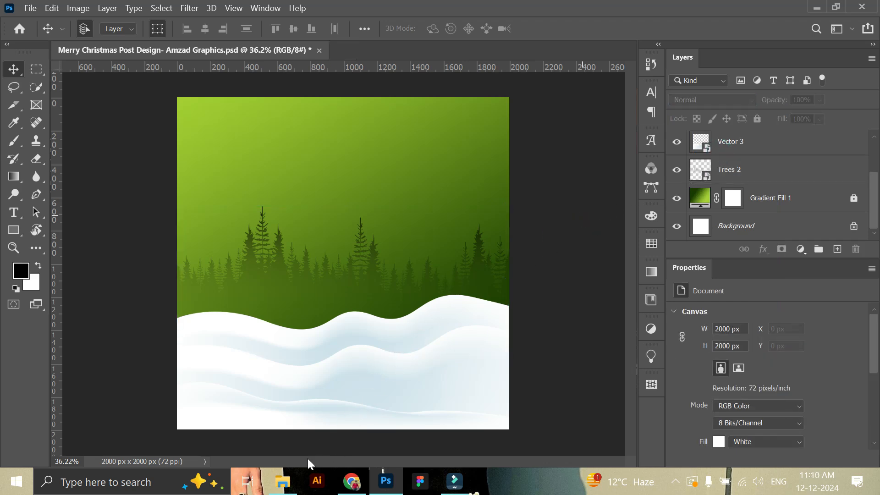
Place the Tree image on the left part of the snow at about X 432, Y 1106 px, scaled to 99.82%
click(282, 481)
drag(486, 115, 291, 384)
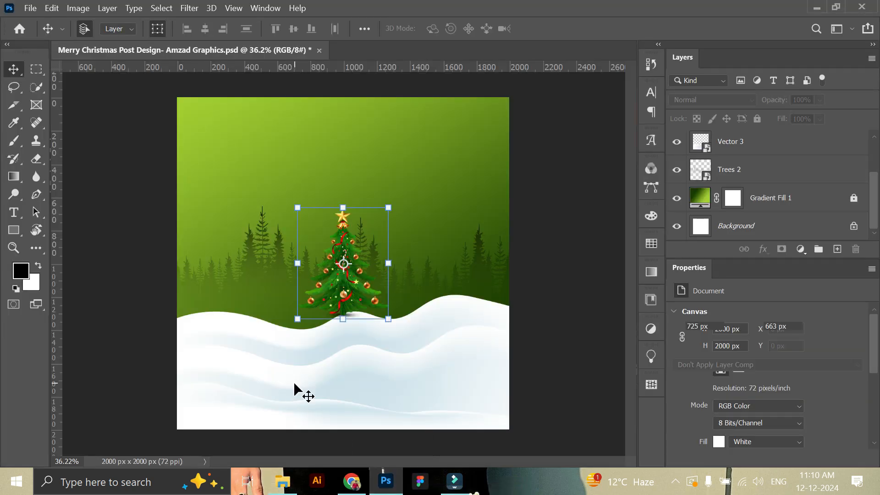
drag(349, 302, 299, 380)
drag(339, 280, 327, 298)
drag(300, 379, 303, 377)
drag(328, 292, 340, 280)
click(657, 30)
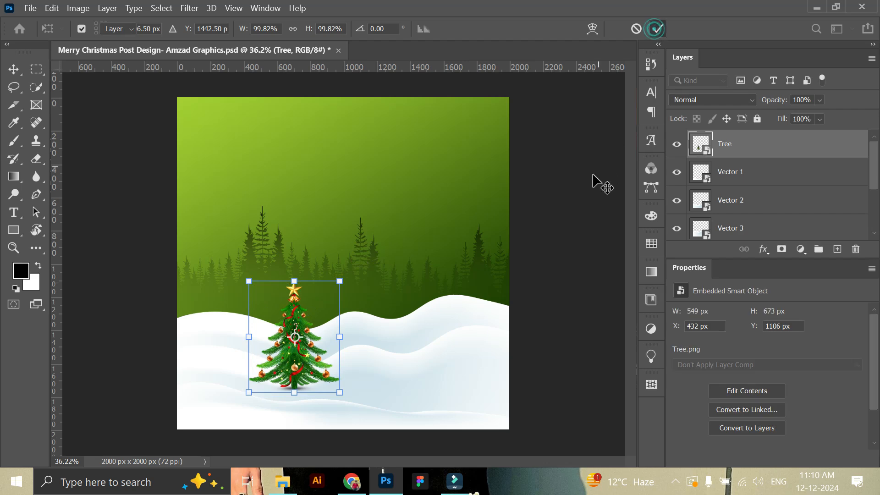
Duplicate the Tree layer, move the copy onto the snow on the right side, and scale it to 66.36%
drag(755, 161, 837, 249)
drag(296, 361, 450, 369)
key(ctrl+t)
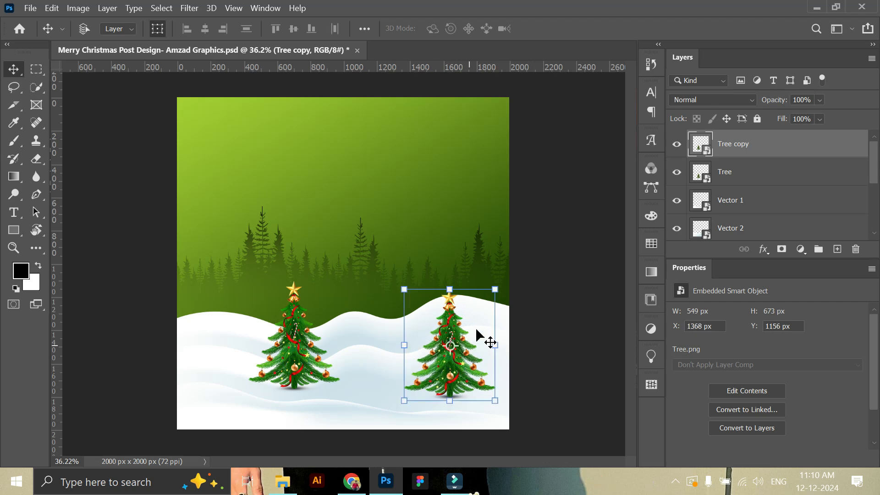
drag(498, 286, 464, 327)
drag(443, 384, 449, 381)
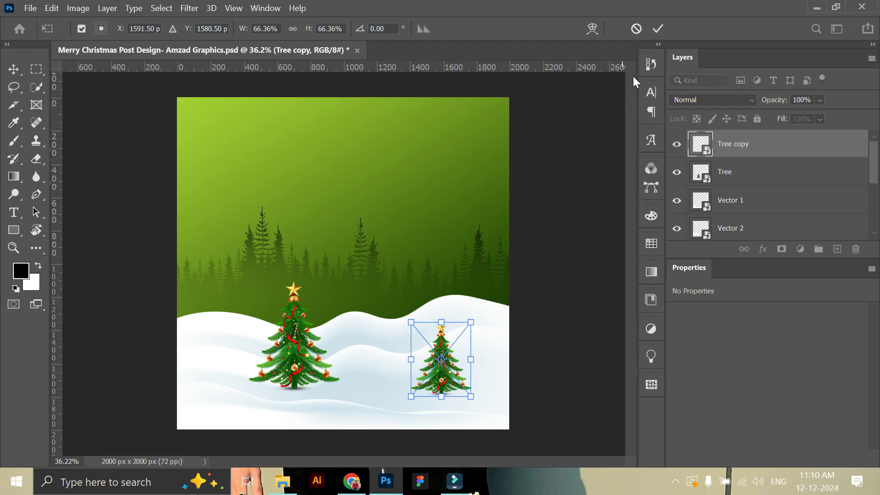
click(657, 28)
Duplicate the small right tree, place the copy on the middle hill up and left of it, and scale it to 63.64%
click(733, 143)
drag(736, 147, 838, 249)
drag(457, 379, 411, 337)
key(ctrl+t)
drag(371, 270, 373, 273)
click(658, 28)
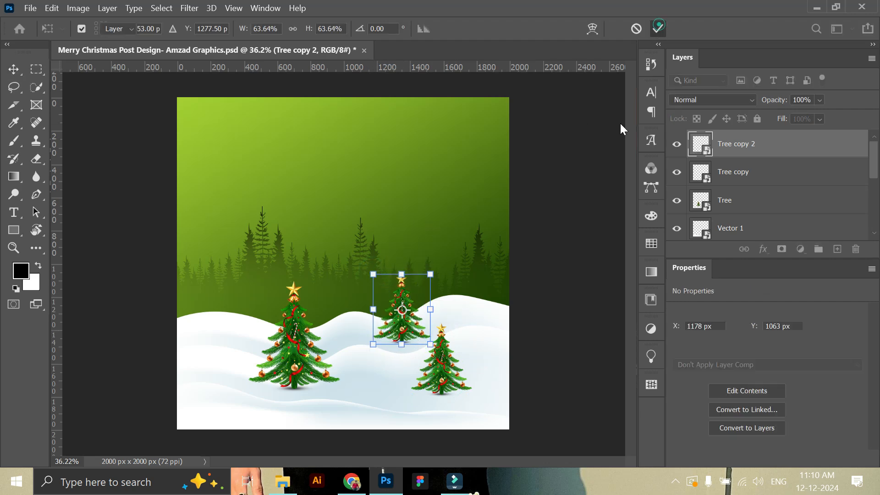
click(581, 245)
click(406, 334)
drag(414, 334, 412, 334)
click(544, 328)
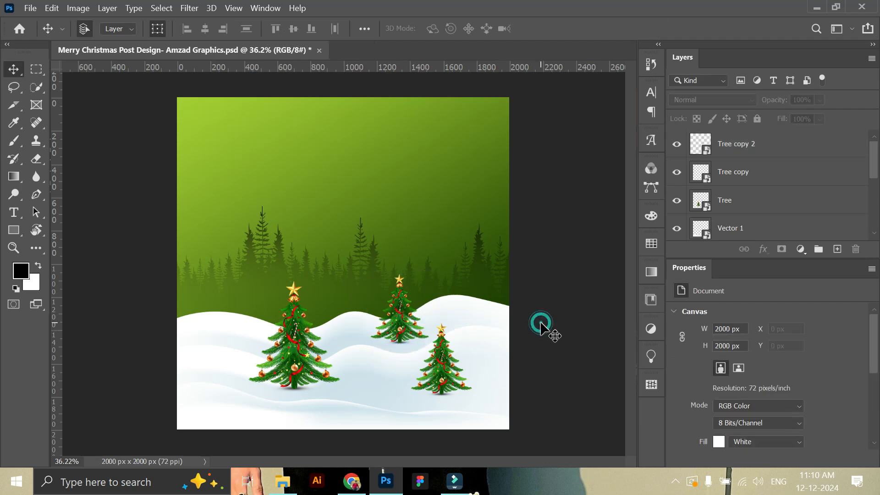
Place the santa-claus-holding-a-rope image in the upper right of the canvas, scaled to 103.75%
click(290, 490)
drag(266, 128, 385, 249)
key(Return)
drag(349, 295, 403, 230)
drag(473, 284, 488, 292)
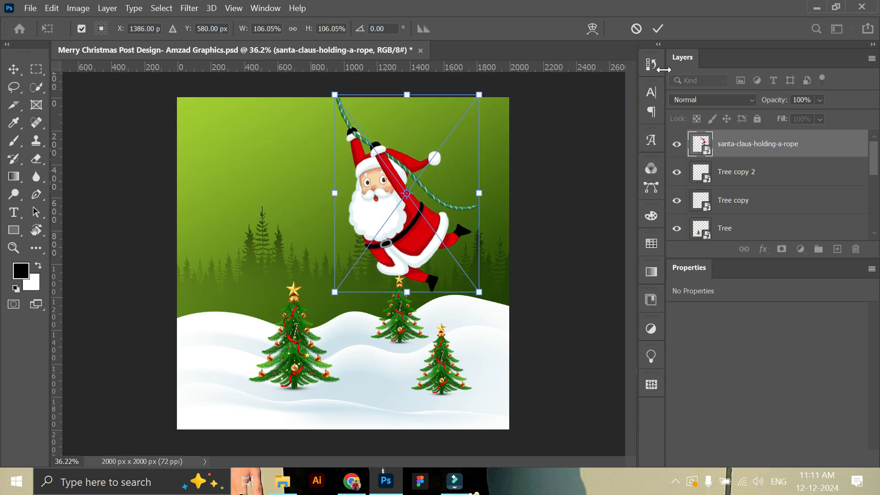
click(659, 28)
drag(480, 288, 477, 285)
click(658, 28)
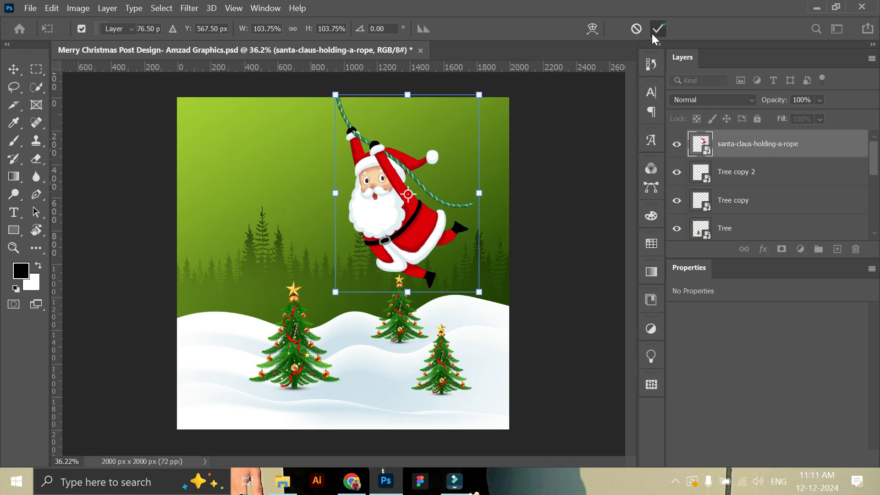
Move Santa right to about X 1059, Y -1 px so the rope starts at the canvas's upper edge, and fine-tune his scale
drag(405, 235, 416, 236)
click(595, 265)
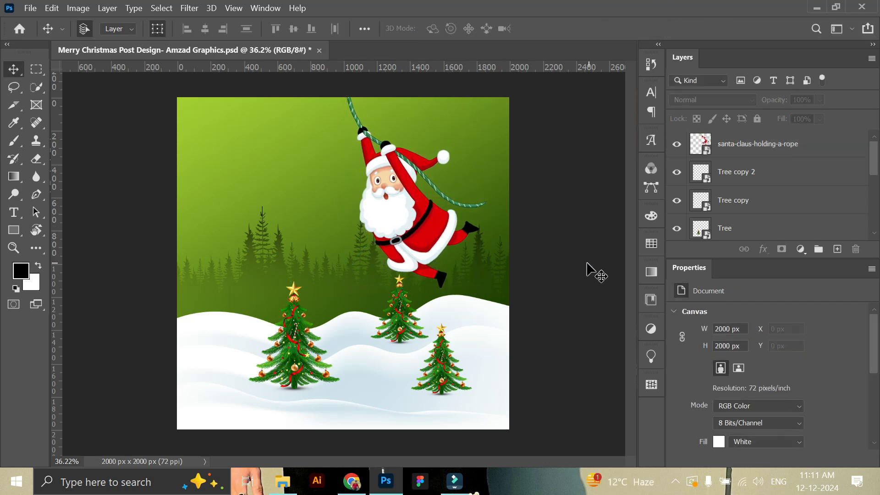
click(392, 228)
mouse_move(435, 232)
mouse_down()
mouse_move(442, 228)
mouse_move(442, 242)
mouse_up()
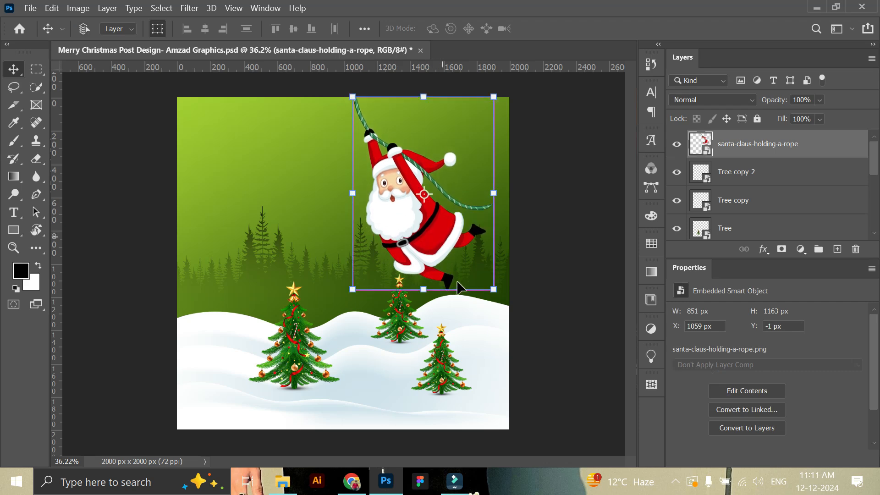
drag(493, 290, 487, 277)
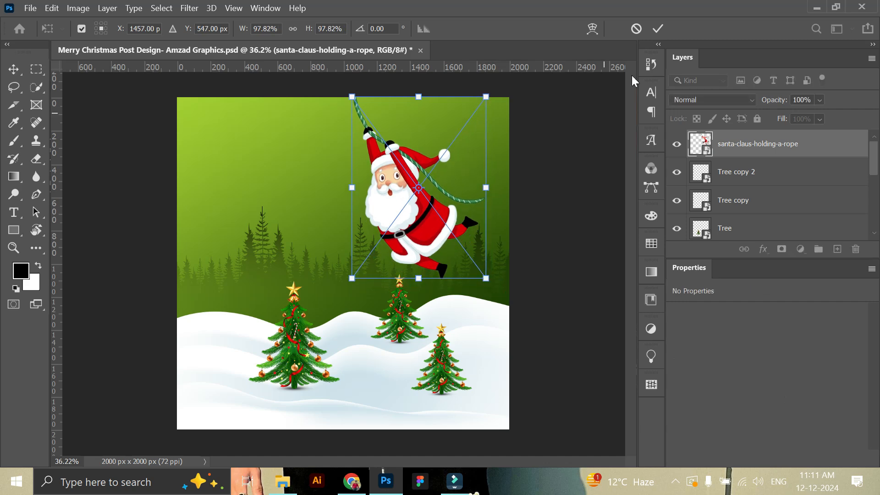
drag(484, 276, 492, 287)
click(654, 28)
Lower the Trees 2 forest to about Y 721 px and scale it to 101.10% to span the canvas width
click(262, 265)
drag(263, 265, 262, 278)
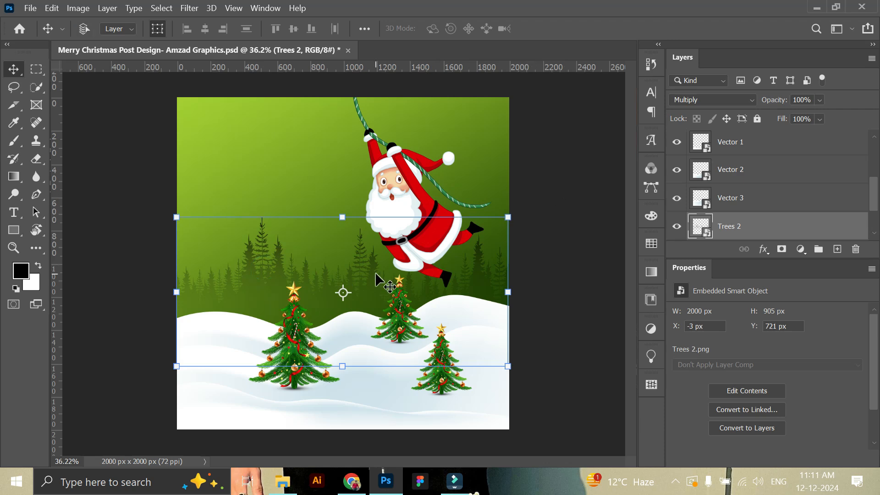
drag(506, 366, 511, 368)
click(658, 28)
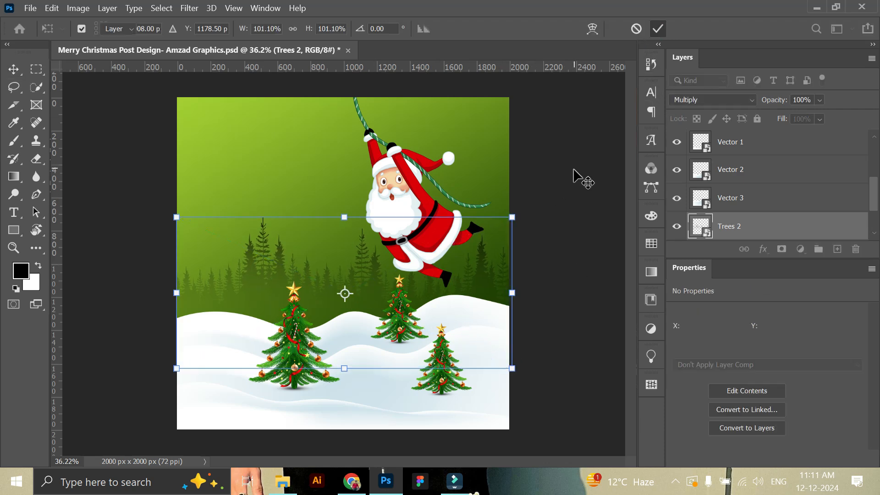
click(572, 172)
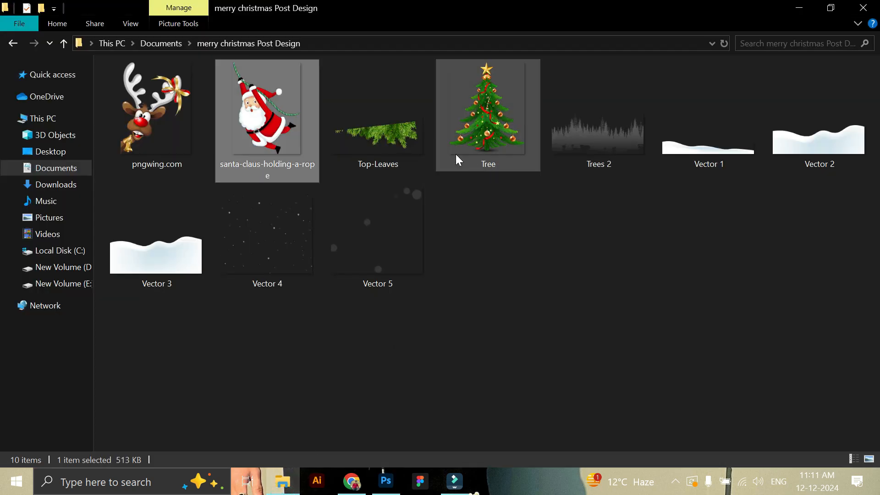
Place the Top-Leaves image in the canvas's upper right corner at about X 719, Y -320 px
drag(378, 133, 408, 303)
drag(390, 274, 474, 110)
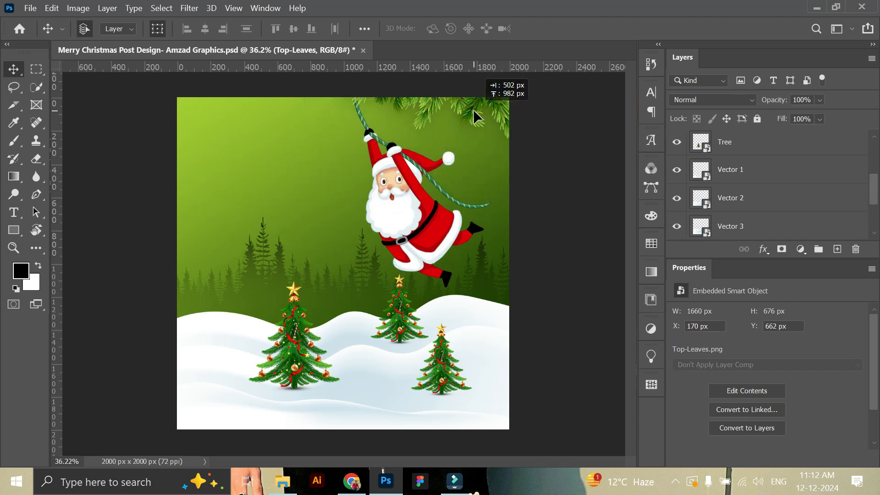
drag(473, 110, 481, 109)
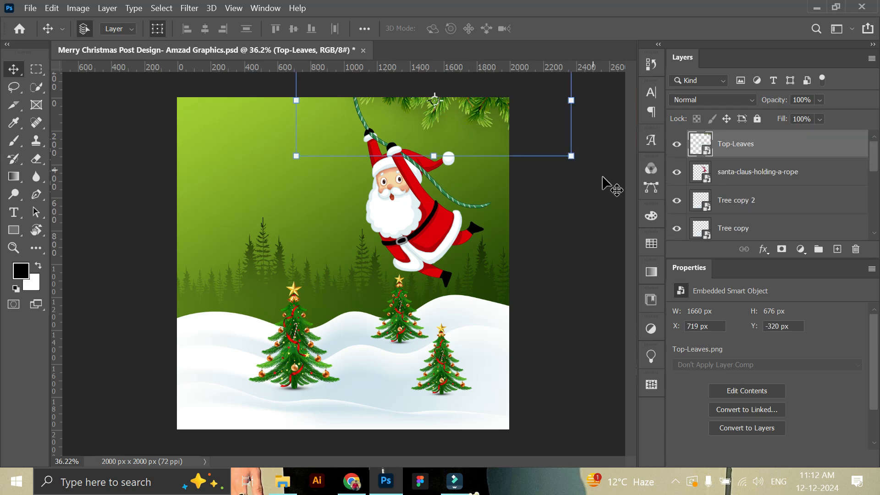
click(485, 105)
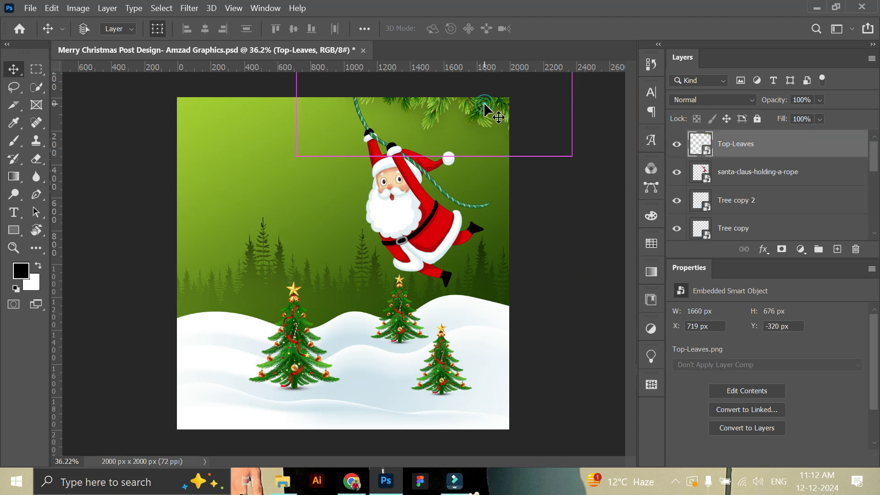
click(569, 275)
Place the Vector 4 snowflakes image over the canvas at about X 13, Y -8 px
click(283, 480)
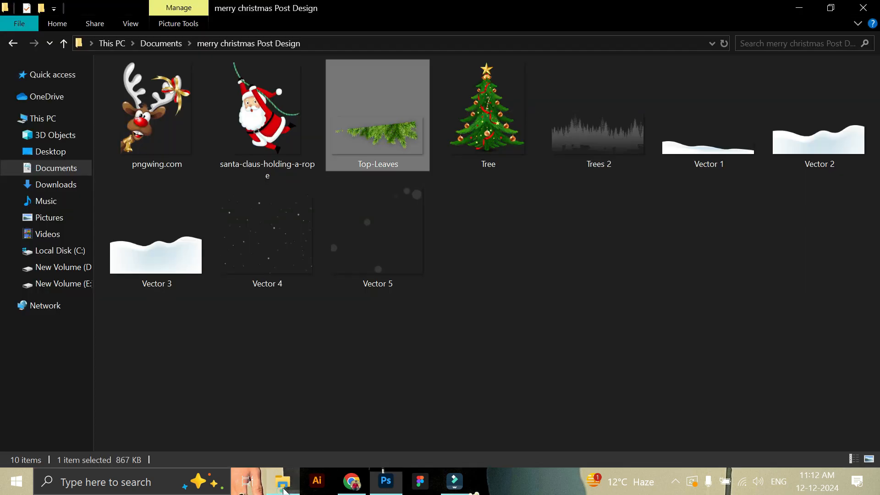
drag(320, 258, 400, 336)
drag(403, 272, 408, 234)
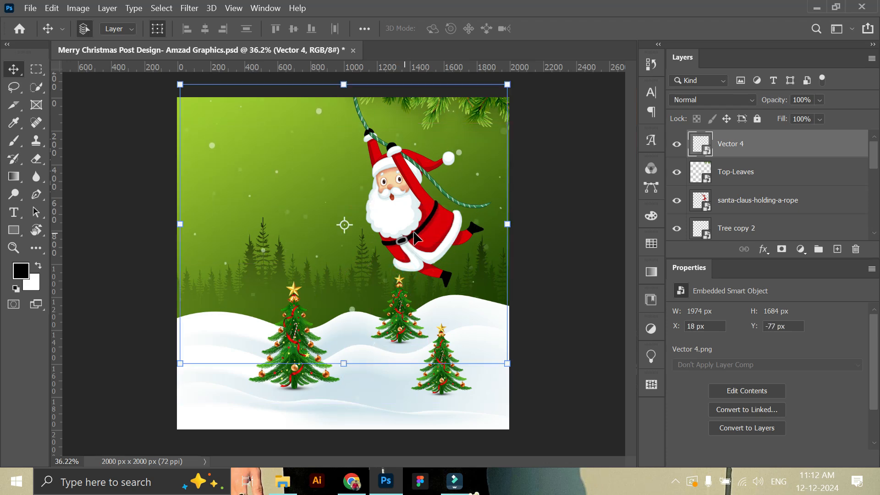
mouse_move(301, 262)
mouse_down()
mouse_move(288, 258)
mouse_move(290, 265)
mouse_up()
click(742, 172)
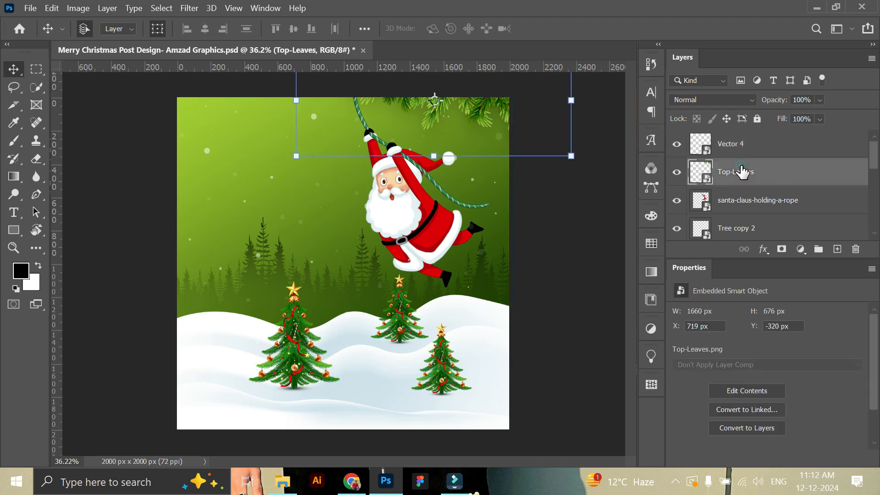
click(738, 149)
drag(335, 157, 341, 162)
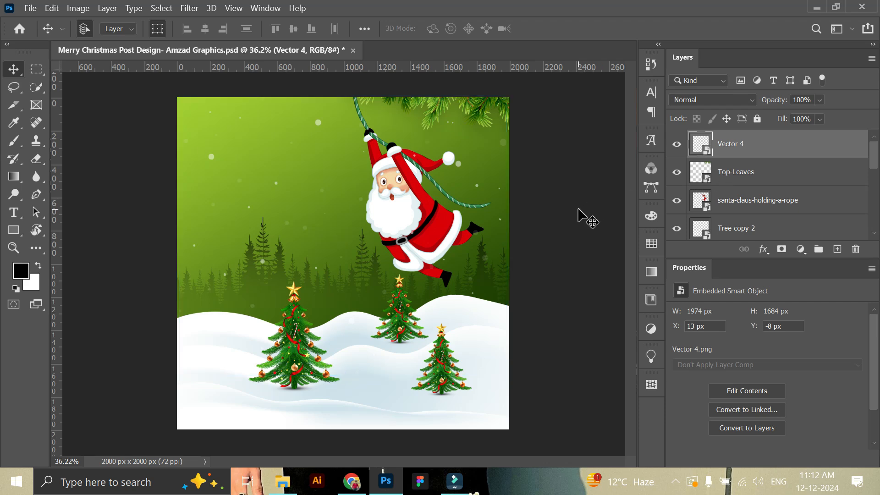
Place the Vector 5 soft snow spots image over the canvas at about X -21, Y 50 px
click(281, 481)
drag(378, 255, 394, 339)
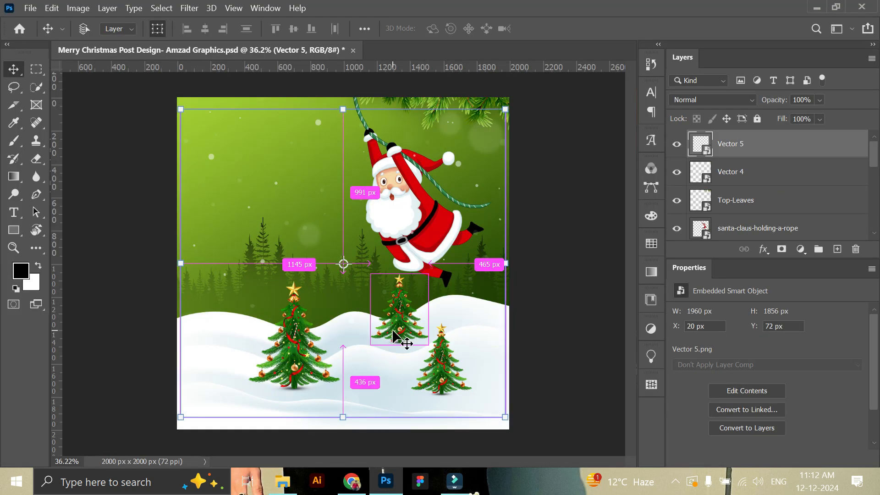
key(Return)
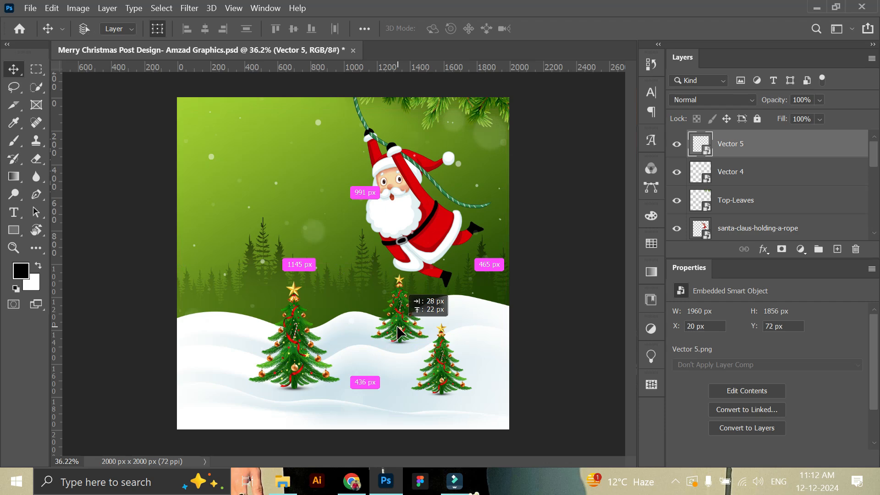
drag(394, 326, 386, 327)
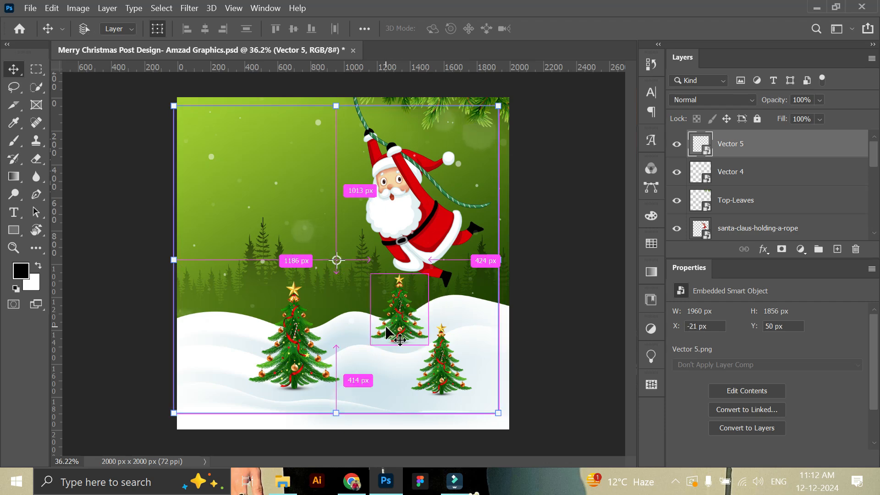
click(613, 251)
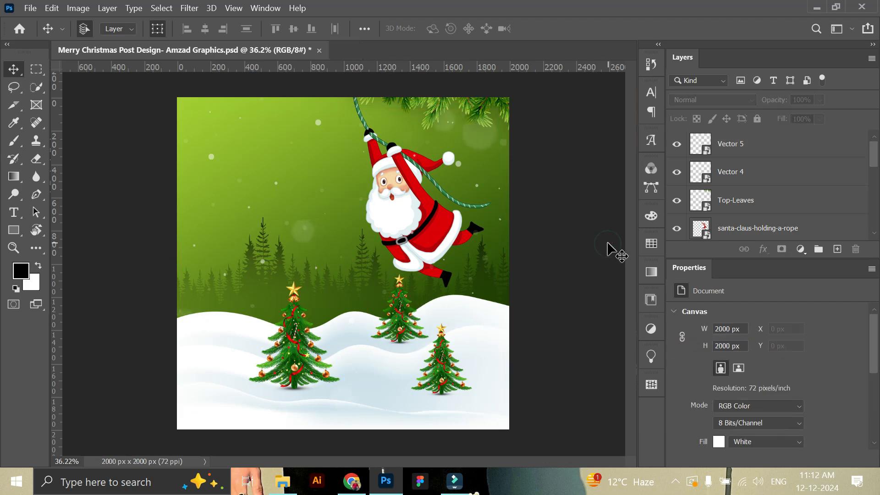
Place the pngwing.com reindeer image against the canvas's left edge at about X -7, Y 880 px
click(283, 481)
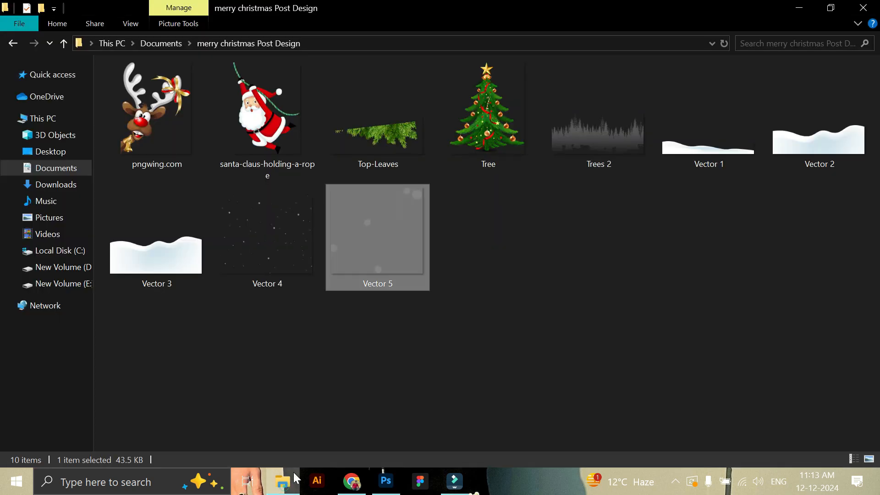
drag(202, 147, 247, 275)
key(Return)
drag(334, 294, 216, 336)
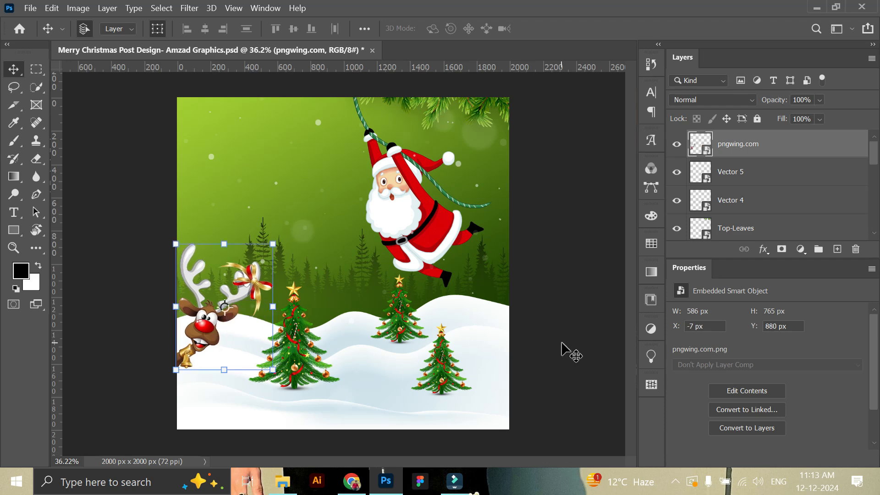
click(561, 344)
Enlarge the reindeer slightly and shift it down along the canvas's left edge
click(211, 330)
key(ctrl+t)
drag(273, 242, 291, 232)
drag(249, 295, 249, 305)
click(657, 32)
click(587, 179)
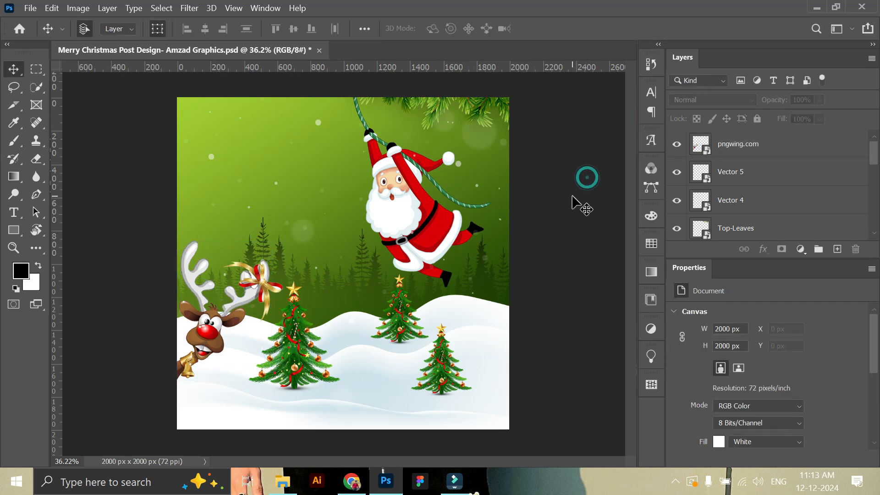
Add the text "Christmas" in the empty area left of Santa and enlarge it to about 143.11 pt
click(14, 212)
click(224, 186)
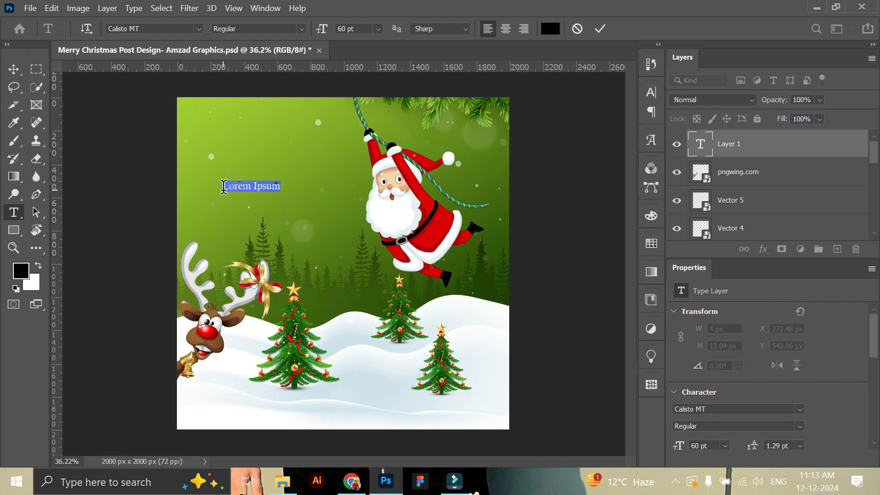
click(223, 186)
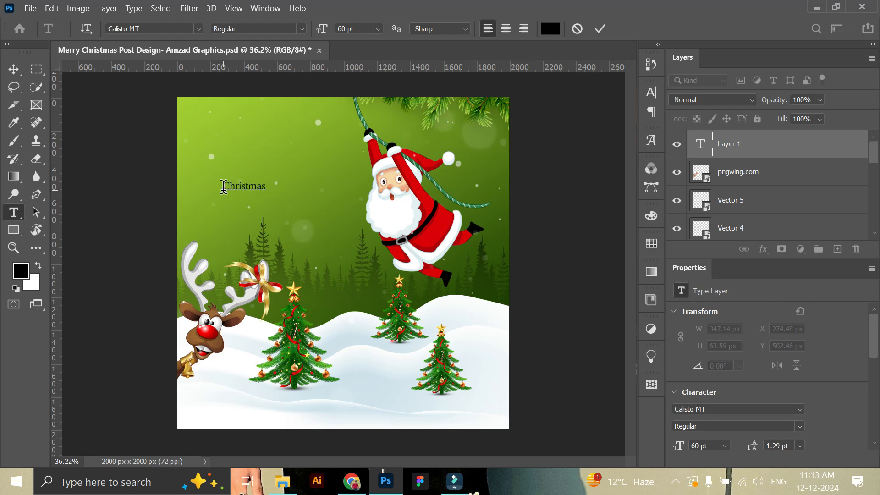
click(602, 34)
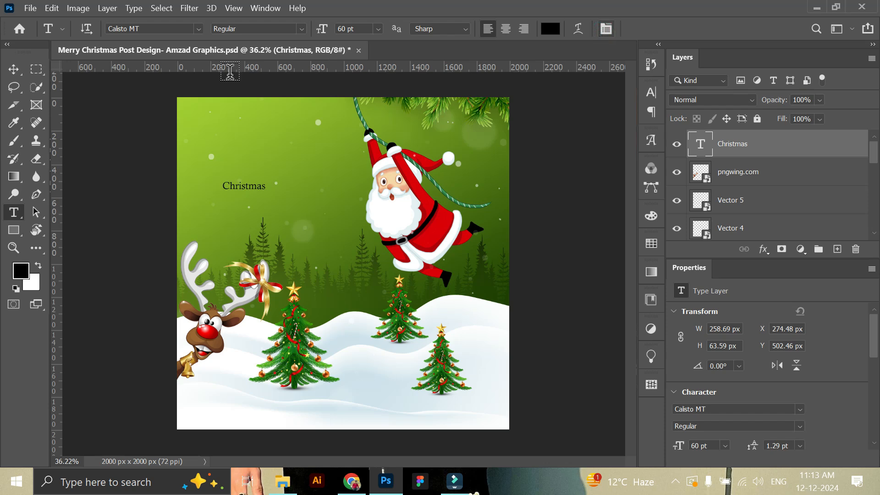
click(18, 73)
drag(267, 194, 323, 221)
click(647, 28)
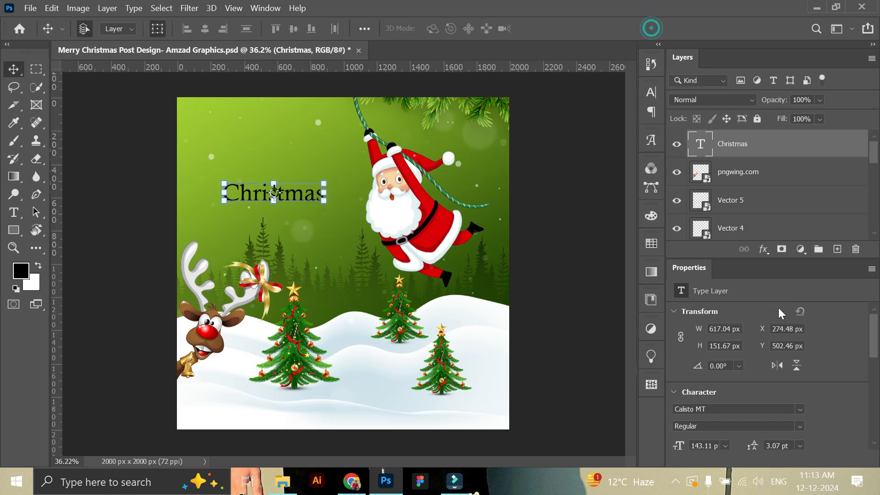
Set the Christmas text's font to Anastasia Script DEMO and move it to about X 153, Y 419 px
click(802, 409)
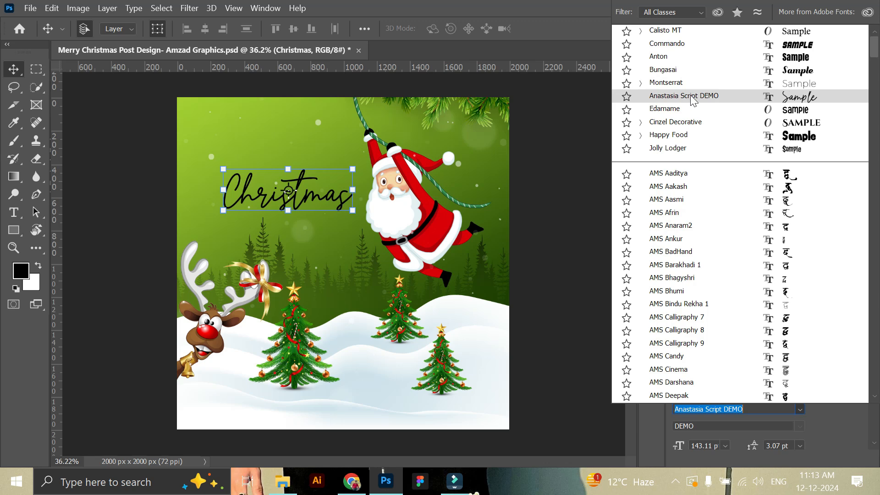
click(709, 100)
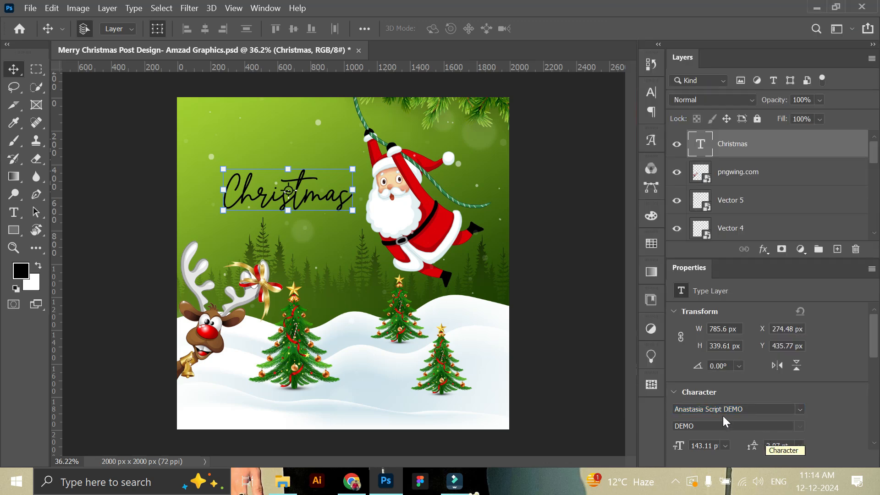
drag(326, 196, 297, 189)
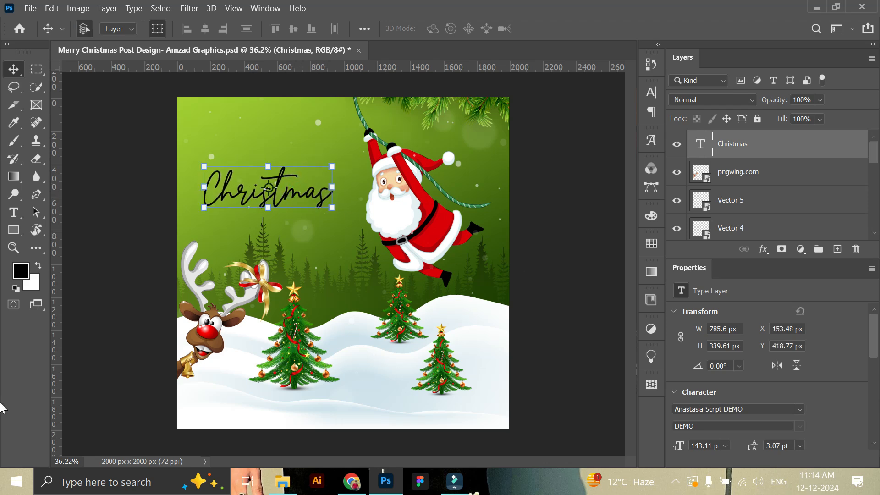
Set the Christmas text's color to white (ffffff) and nudge it slightly into place
scroll(800, 377, down, 3)
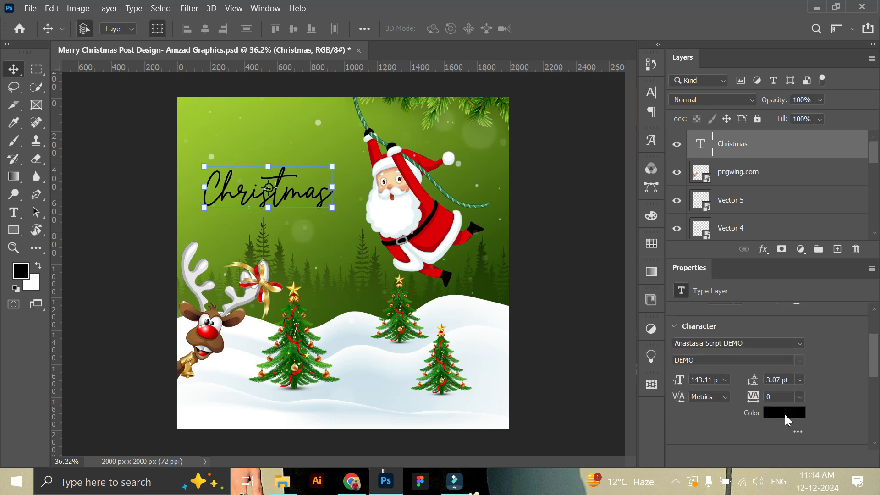
click(785, 415)
drag(444, 274, 305, 193)
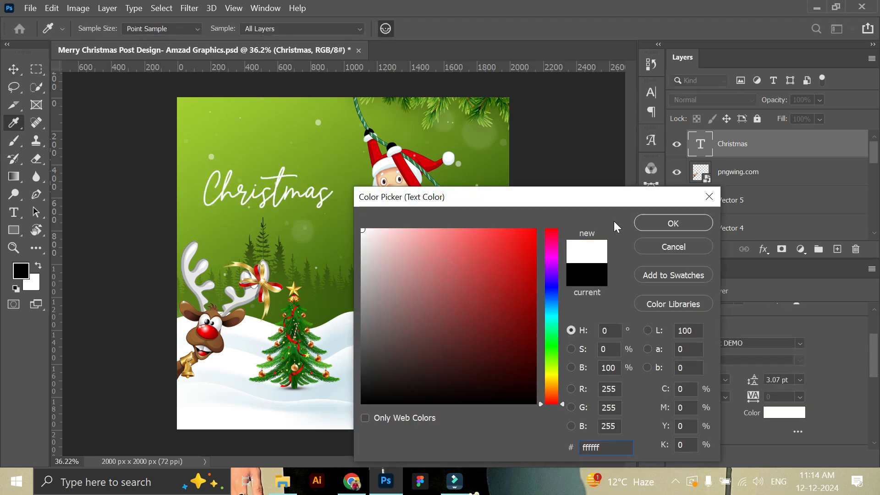
click(648, 222)
drag(293, 190, 295, 189)
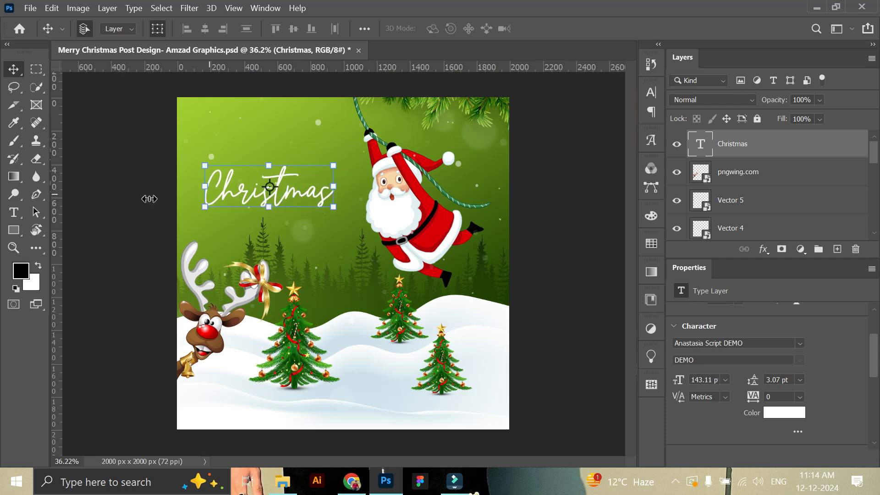
Add the text "Merry" at 60 pt and place it just above the Christmas text
click(14, 213)
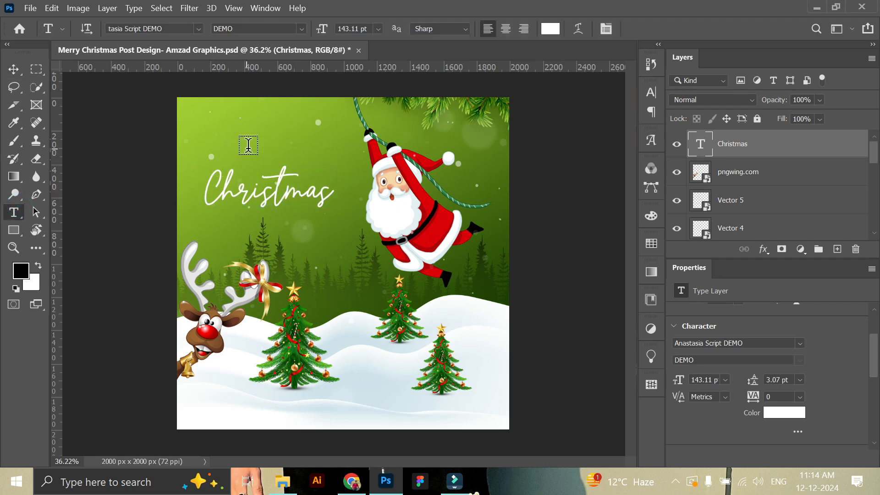
click(250, 142)
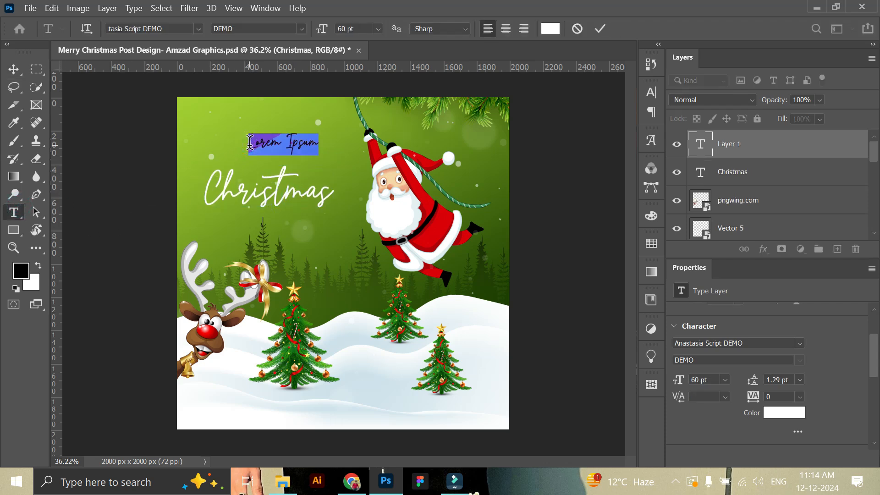
text(Merry)
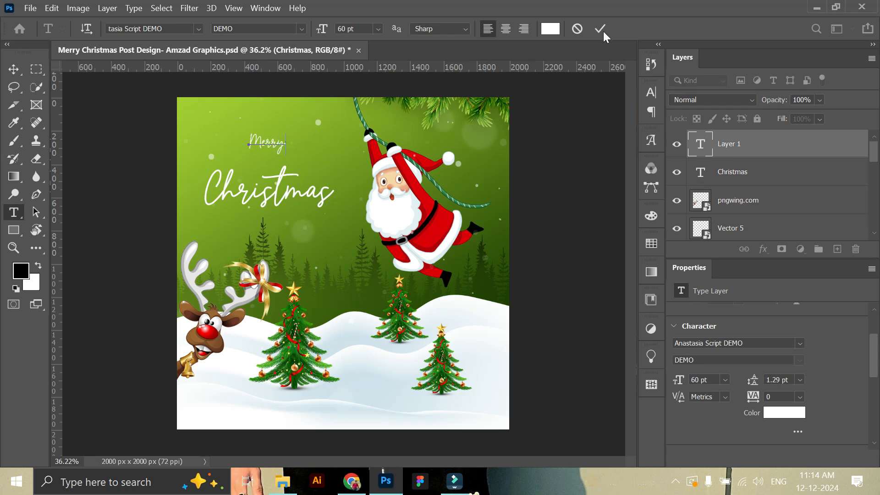
click(600, 28)
click(13, 70)
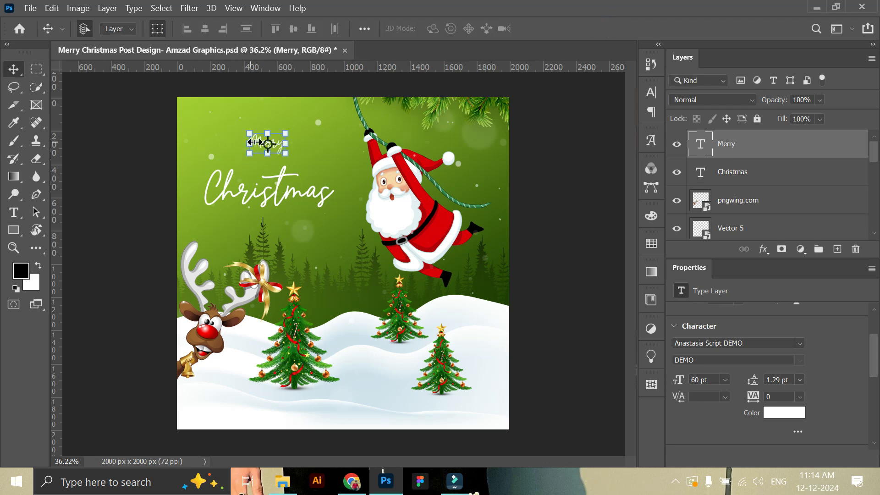
drag(276, 147, 267, 170)
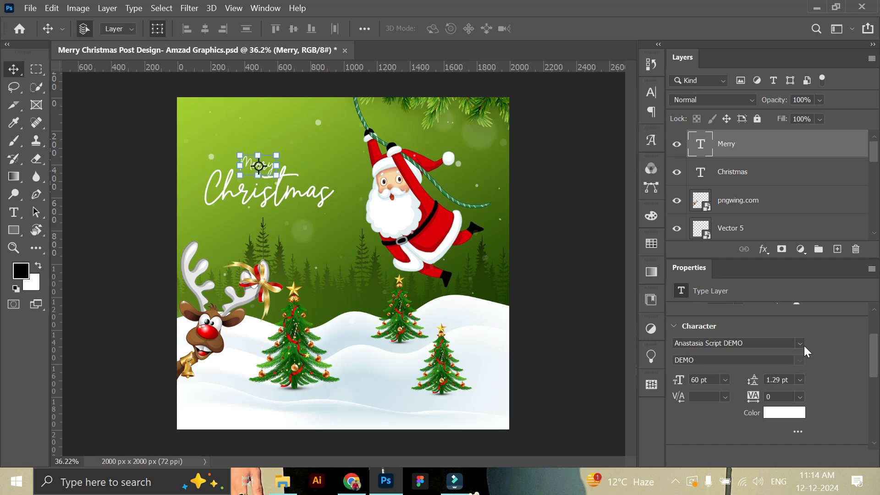
Set the Merry text's font to Calisto MT and turn on all caps
click(799, 343)
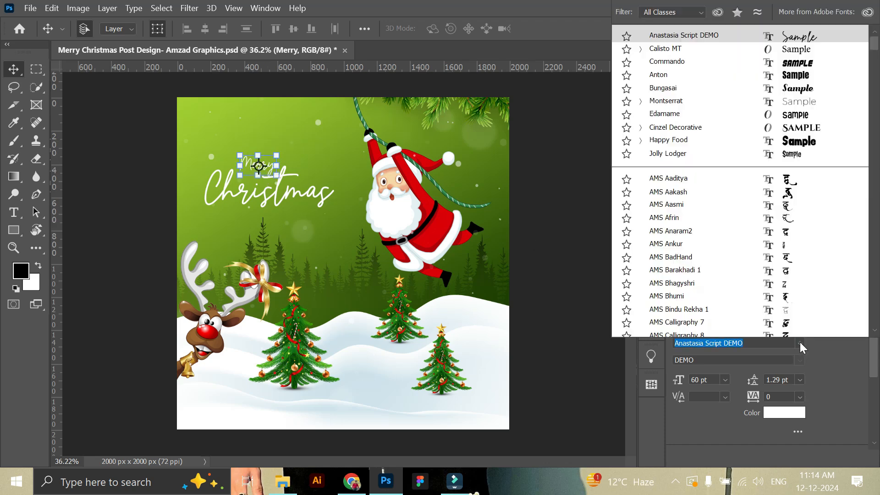
click(694, 44)
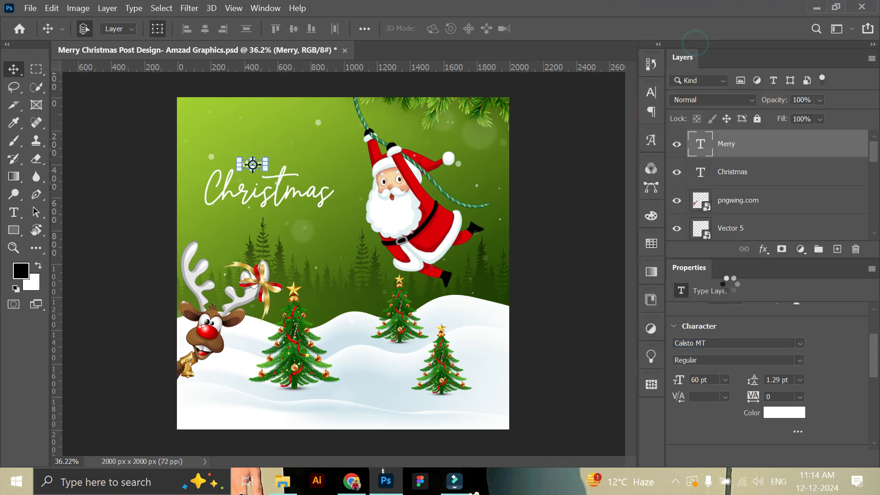
scroll(751, 359, down, 3)
scroll(747, 368, down, 2)
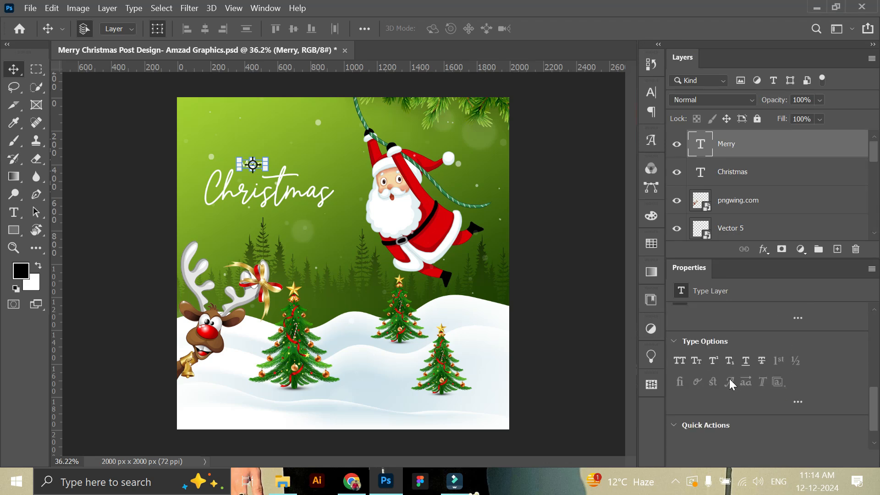
click(677, 361)
scroll(804, 364, up, 2)
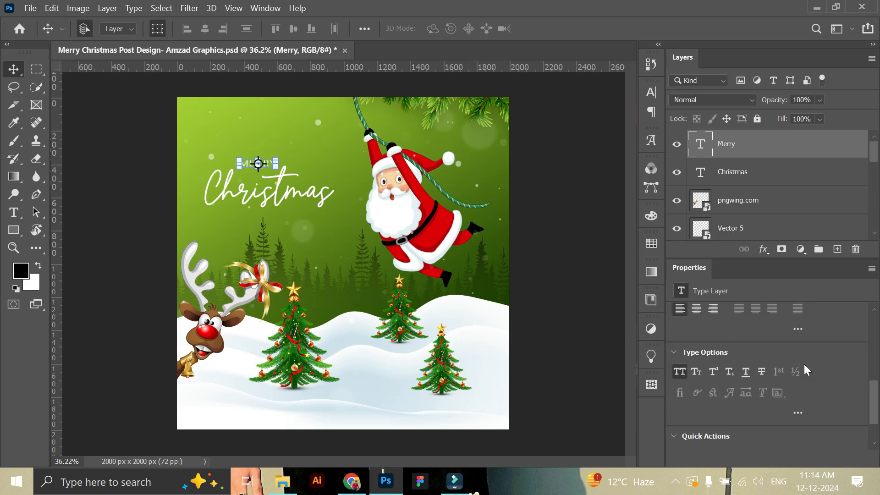
scroll(806, 363, up, 2)
Set the Merry text's tracking to 200
click(800, 330)
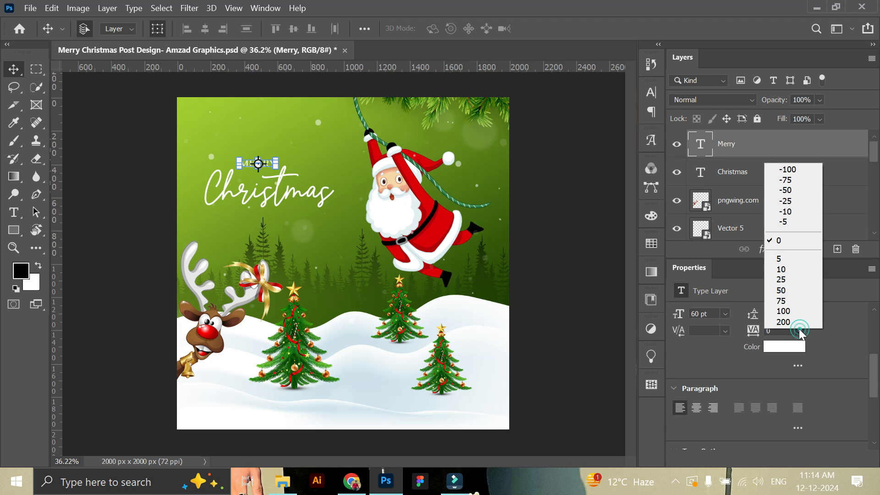
click(784, 322)
scroll(806, 339, up, 3)
click(603, 274)
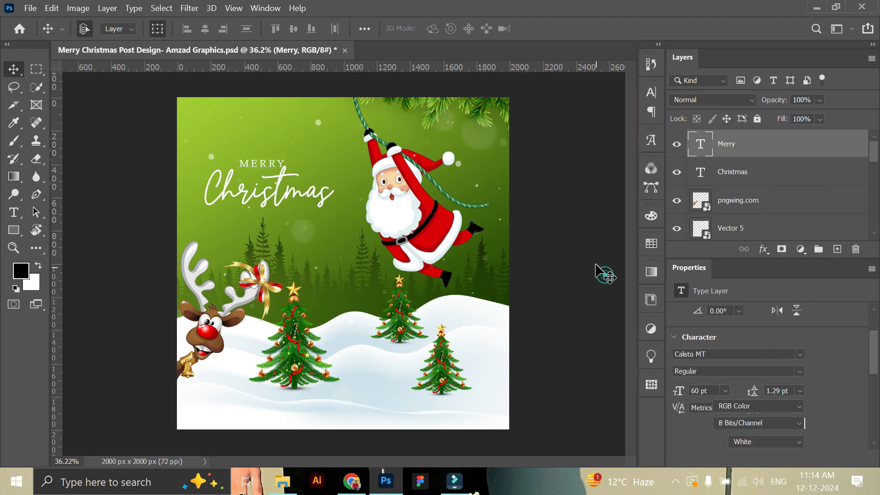
Set the Merry text's style to Bold and scale it down to about 46.04 pt
click(13, 248)
click(255, 157)
click(254, 157)
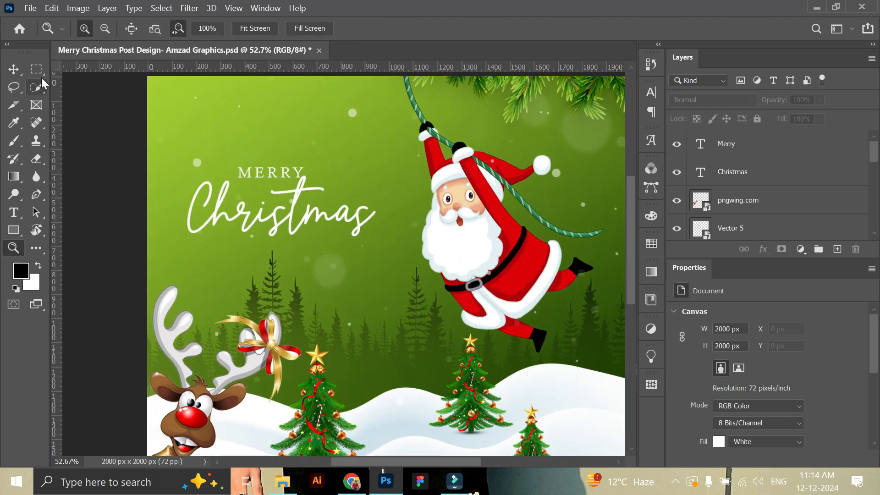
key(v)
click(265, 172)
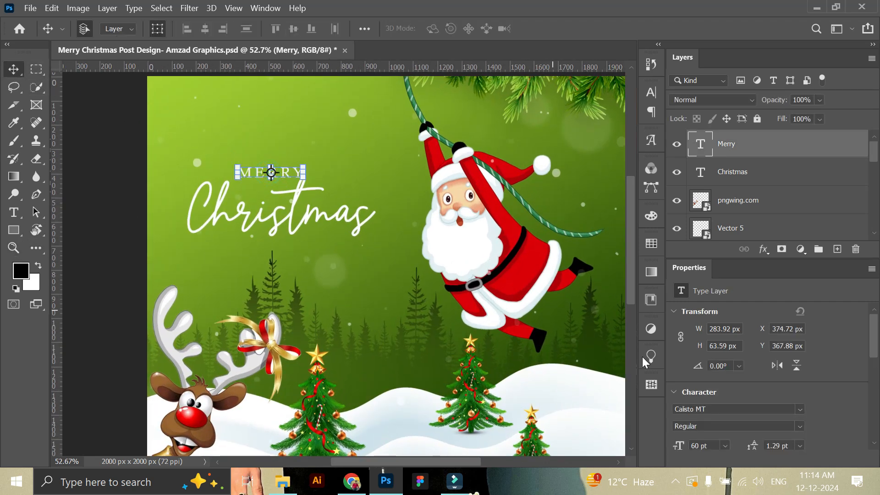
click(797, 426)
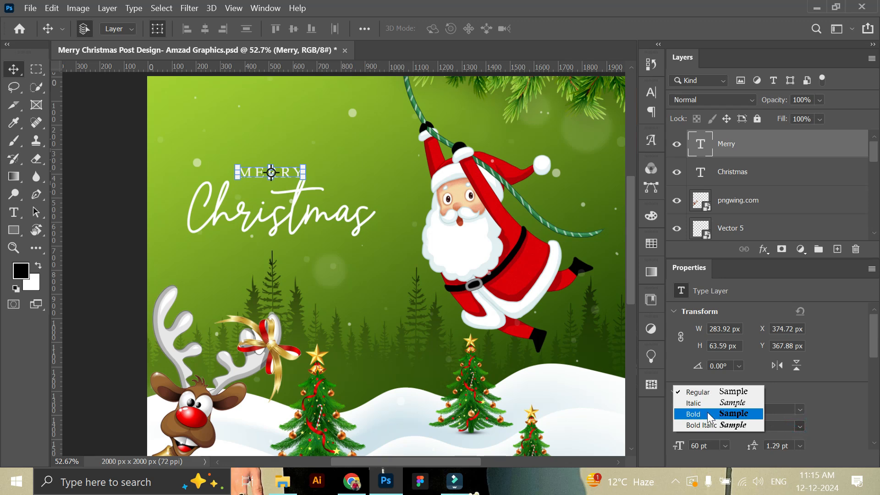
click(688, 414)
drag(302, 179, 288, 175)
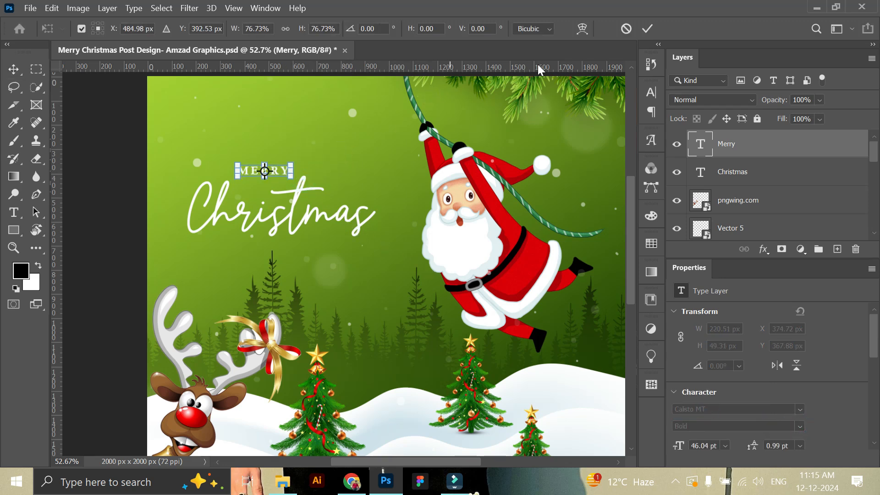
click(647, 28)
Move the Merry text down close to Christmas and enlarge it to about 53.54 pt
click(108, 186)
drag(281, 171, 301, 173)
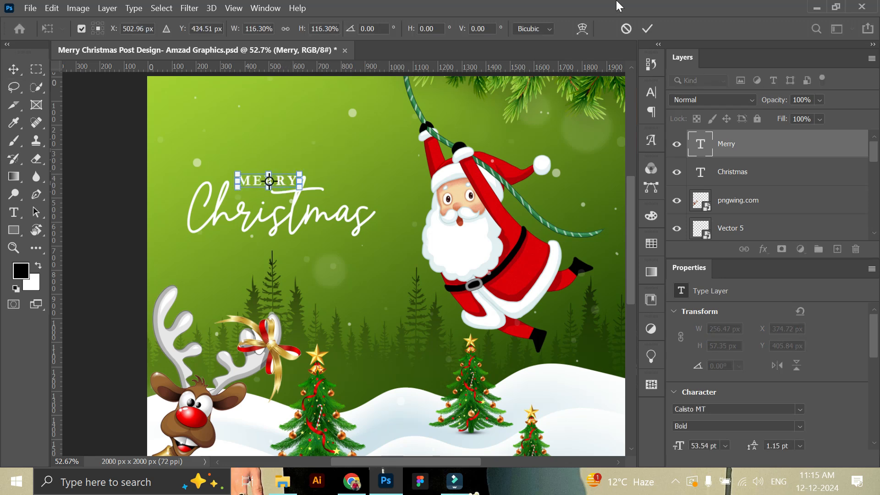
click(647, 29)
drag(285, 178, 284, 181)
Nudge the Merry text slightly left so it sits between the tall letters of Christmas
scroll(768, 372, down, 3)
key(z)
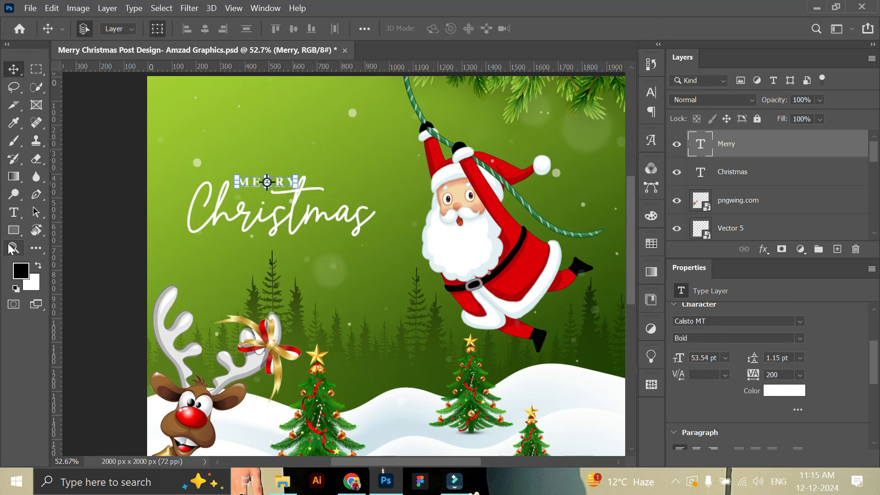
drag(176, 252, 149, 227)
drag(276, 213, 279, 214)
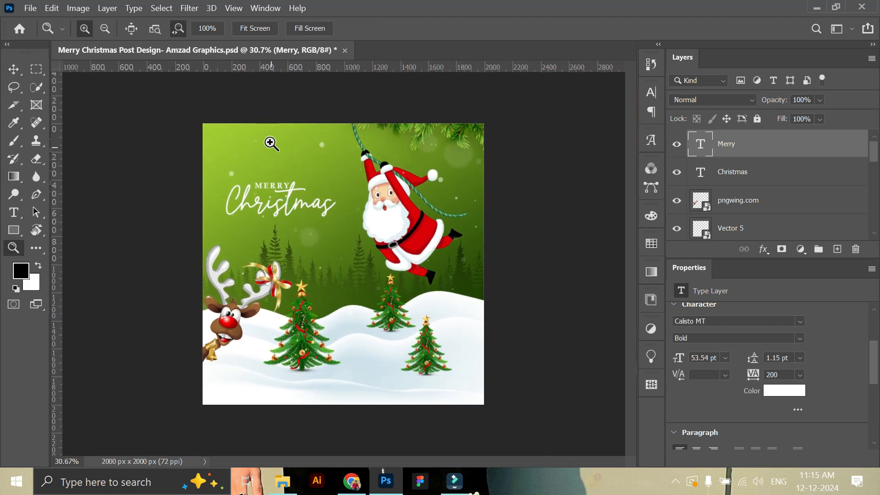
drag(262, 170, 254, 191)
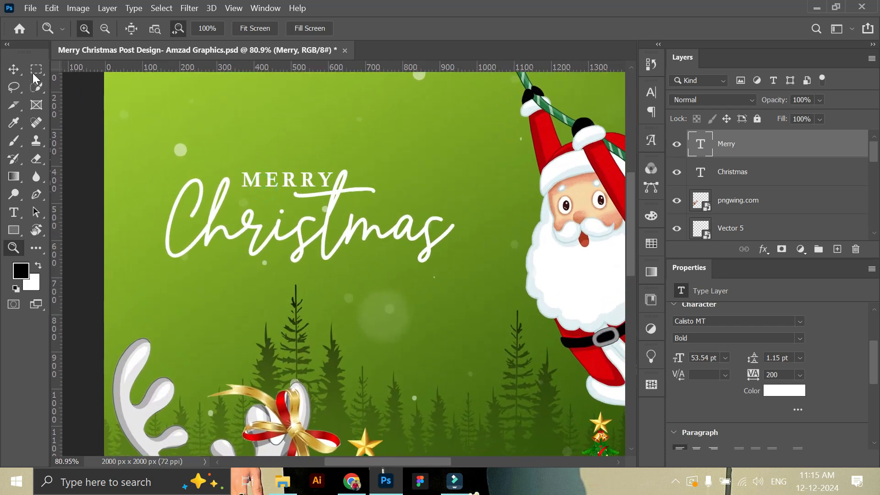
key(v)
drag(308, 187, 303, 187)
Duplicate the Merry text below Christmas and replace the copy's wording with "and happy new year"
drag(784, 161, 837, 248)
drag(310, 183, 304, 279)
double_click(304, 279)
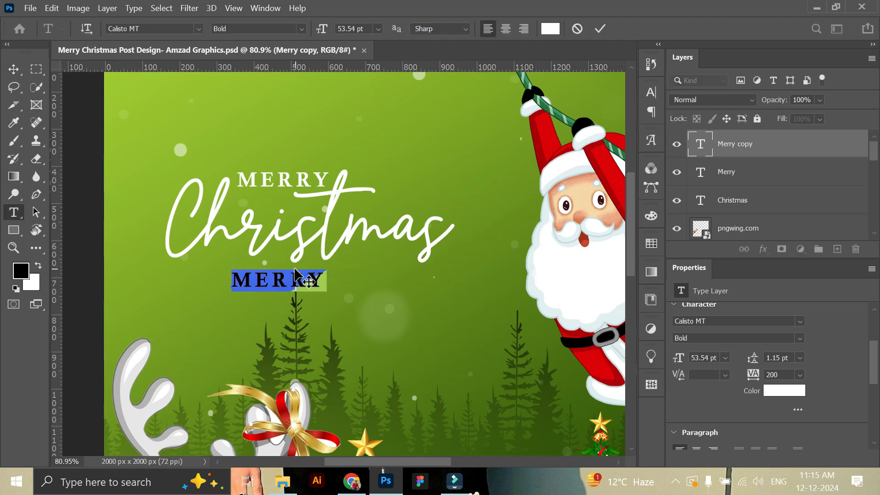
key(BackSpace)
text(AND HAPPY NEW YEAR)
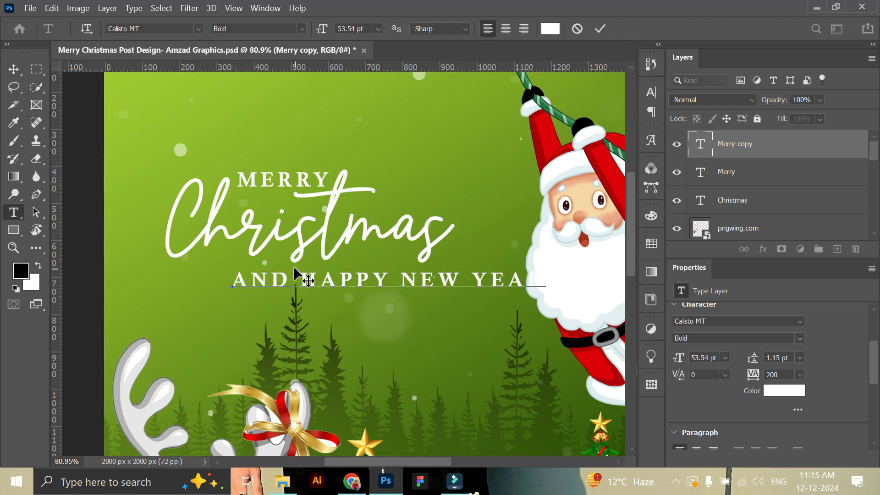
click(600, 29)
key(v)
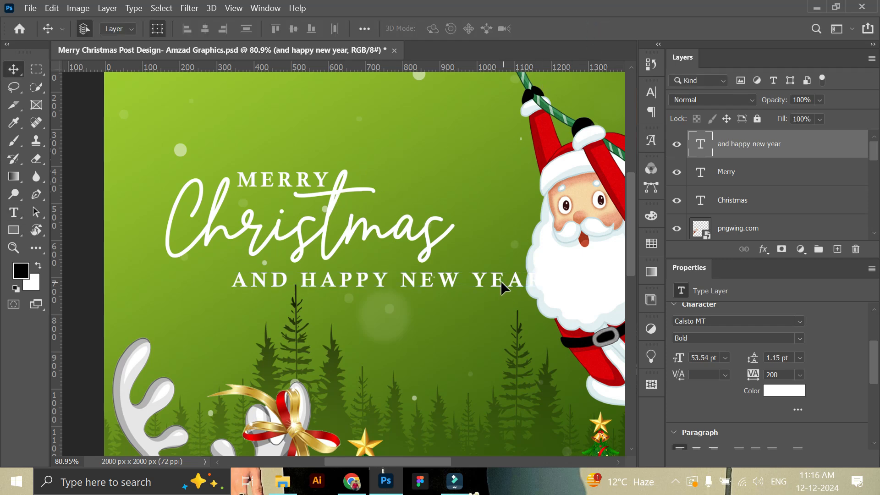
Scale the New Year line down to about 43.82 pt and position it directly beneath the Christmas text
drag(500, 280, 429, 281)
click(647, 29)
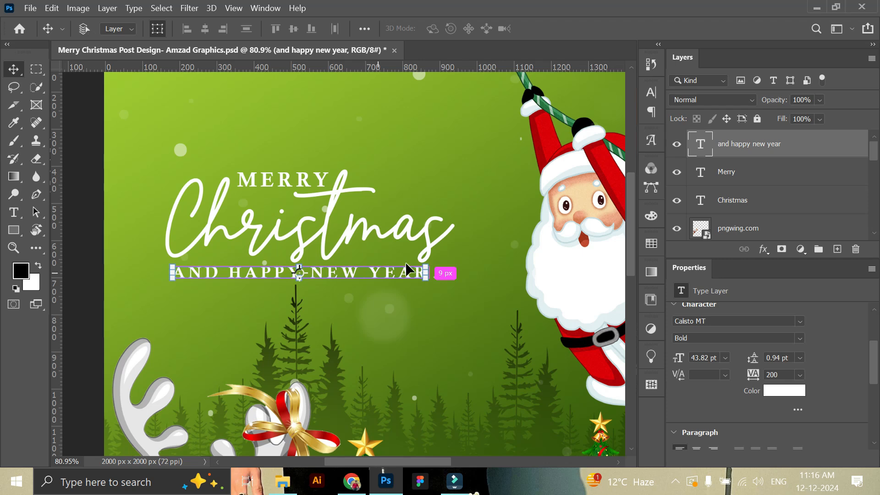
Add the text "ihope christmas is filled with joy this year!" below the New Year line in Montserrat Thin at 30 pt
click(14, 212)
click(187, 305)
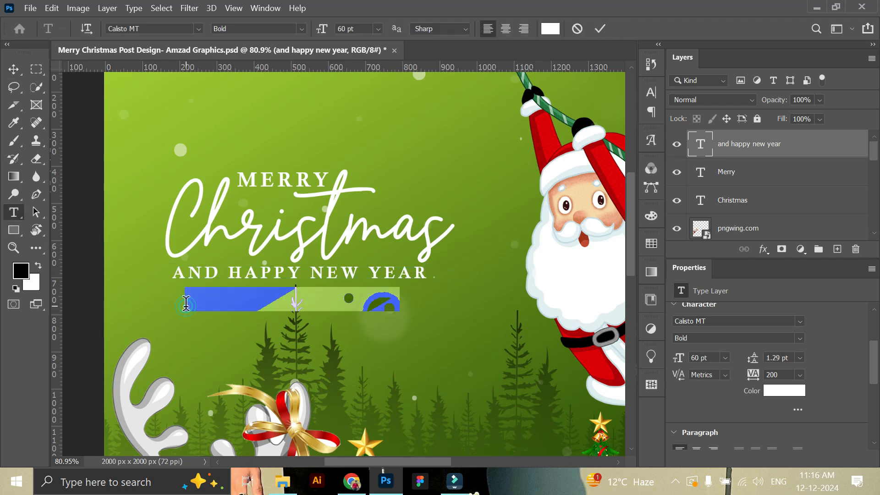
click(378, 28)
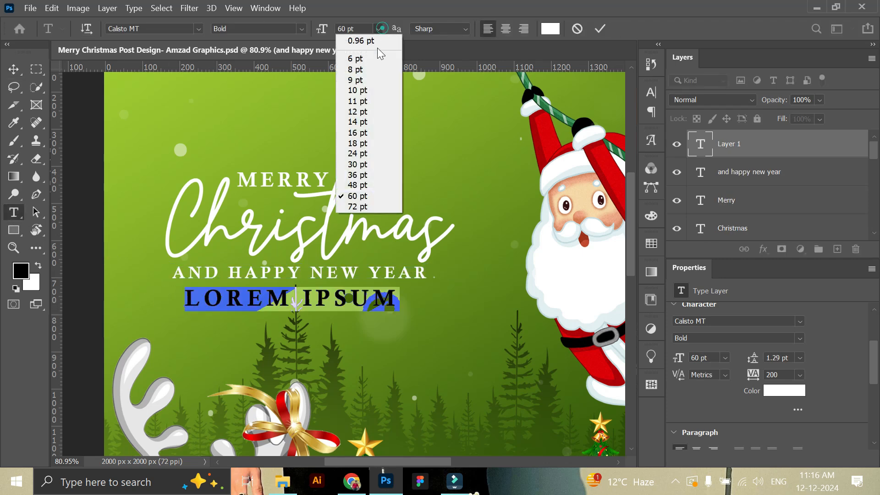
click(374, 162)
click(197, 28)
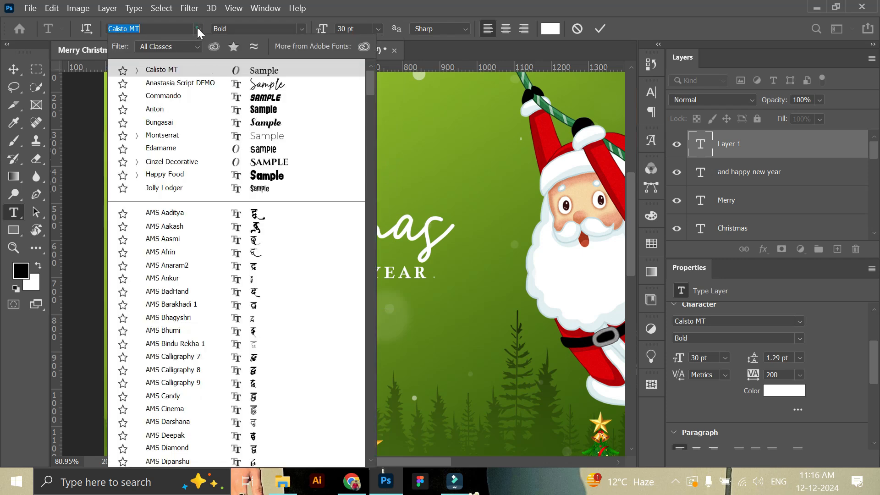
click(186, 137)
key(BackSpace)
text(IHOPE CHRISTMAS IS FILLED WITH JOY THIS YE)
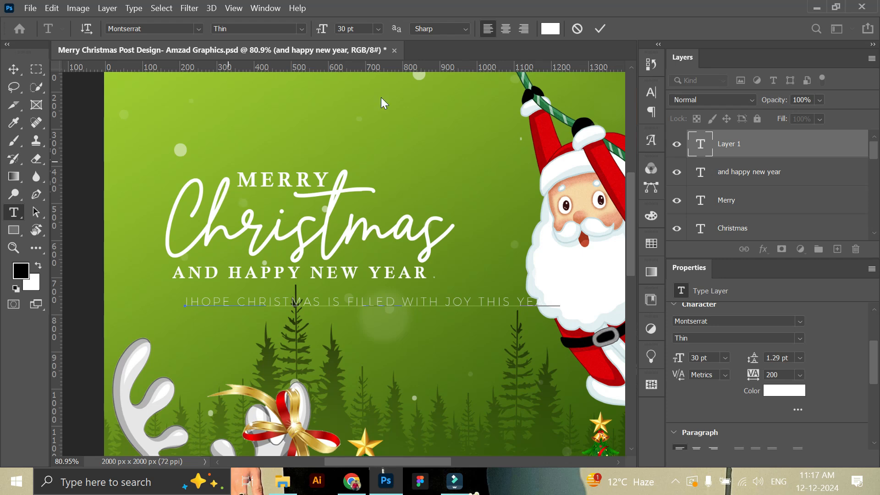
click(599, 28)
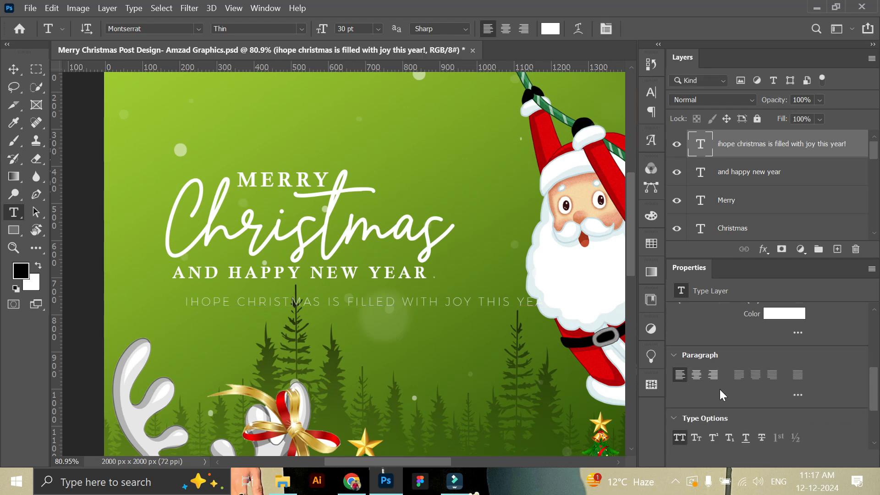
Turn off all caps for the joy message and set its font style to Regular
scroll(695, 380, down, 2)
click(679, 361)
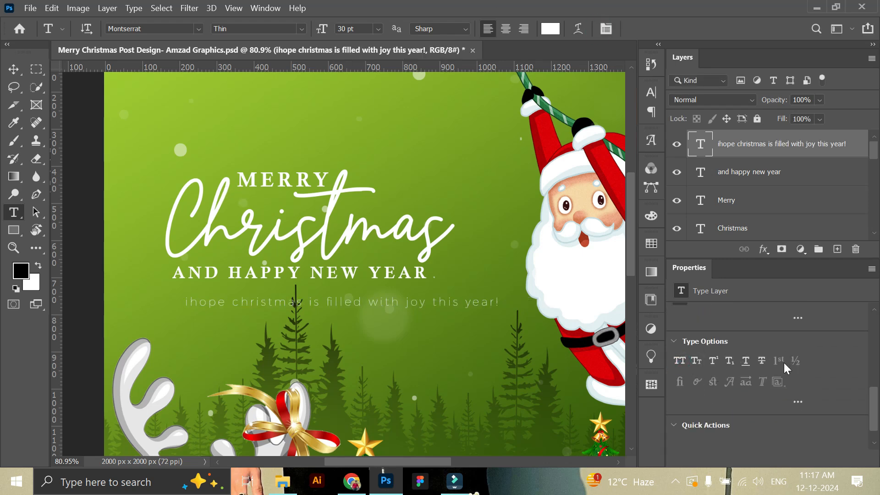
scroll(779, 359, up, 3)
scroll(796, 357, up, 3)
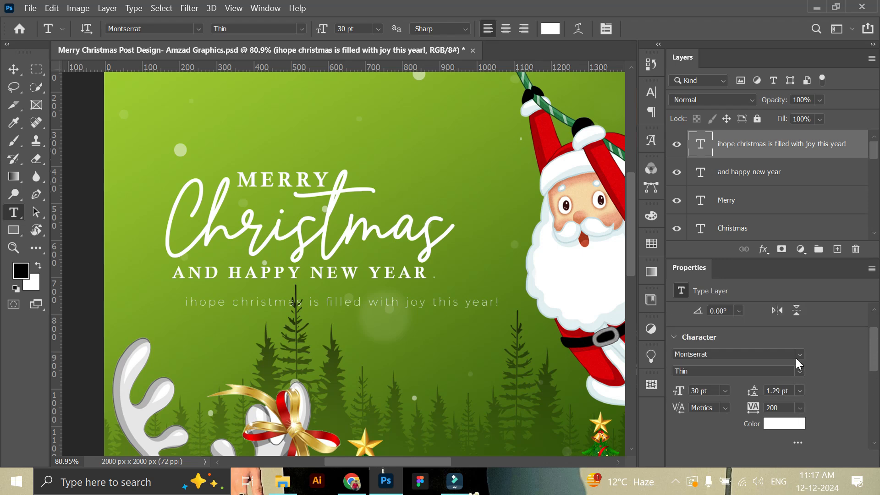
click(799, 403)
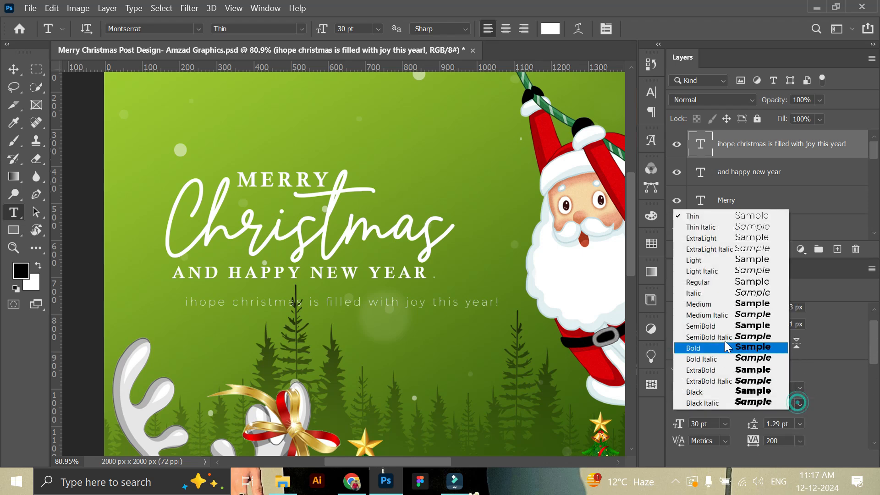
click(708, 282)
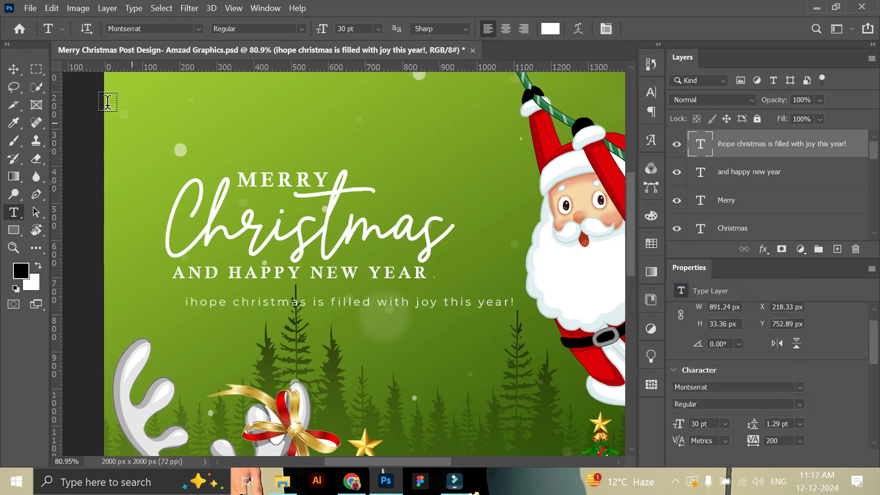
Set the joy message's tracking to 0 and position it directly beneath the New Year line
click(23, 72)
scroll(779, 403, down, 1)
click(800, 419)
click(784, 334)
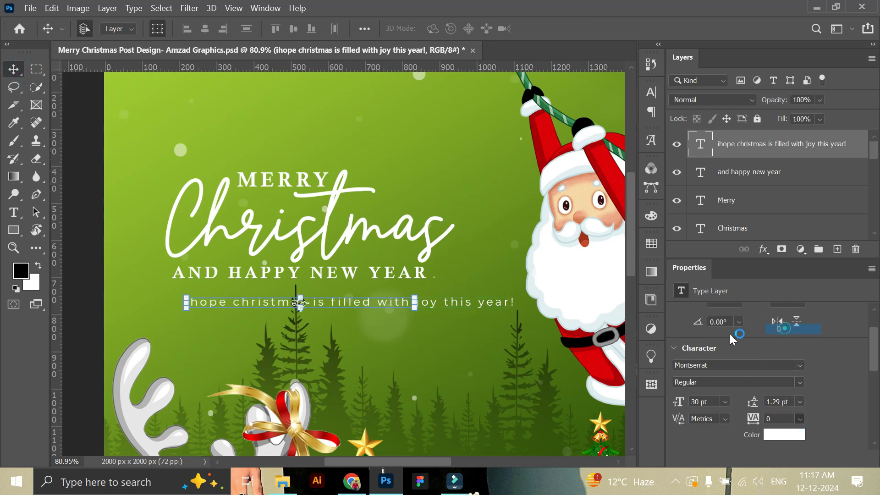
drag(377, 304, 371, 290)
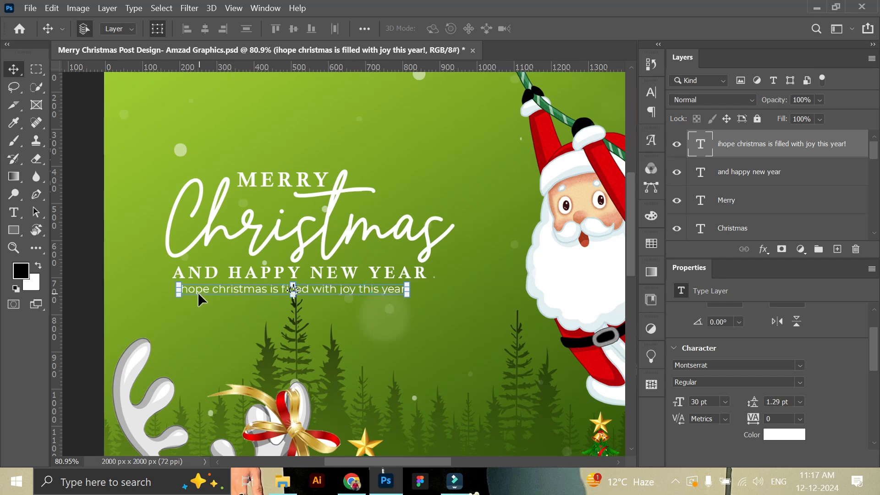
Correct the joy message's wording to "I hope Christmas is filled with joy this year!"
double_click(181, 289)
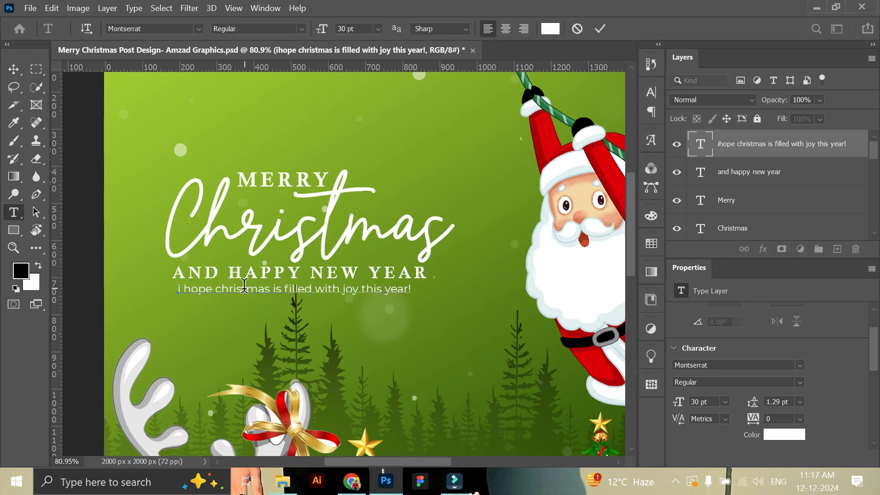
key(BackSpace)
key(BackSpace)
text(I)
key(Delete)
text(C)
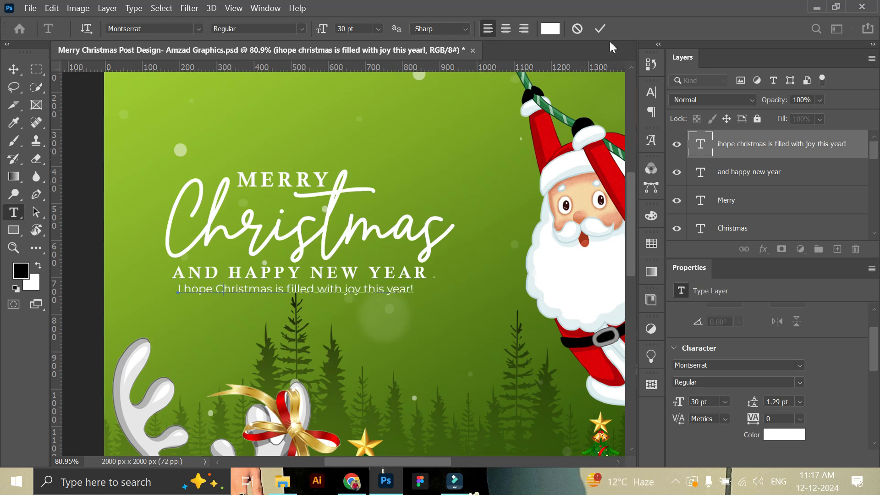
click(599, 29)
Scale the joy message up to about 31.82 pt so it nearly matches the New Year line's width
key(v)
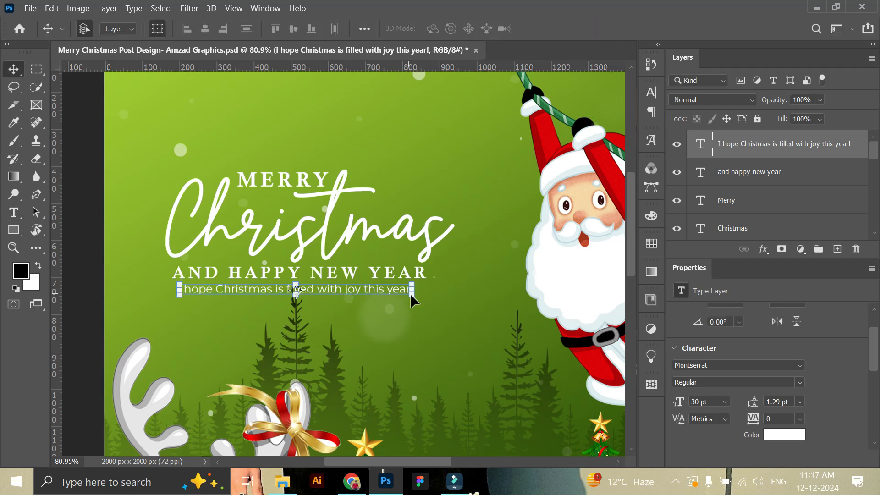
mouse_move(411, 293)
mouse_down()
mouse_move(428, 295)
mouse_move(402, 290)
mouse_up()
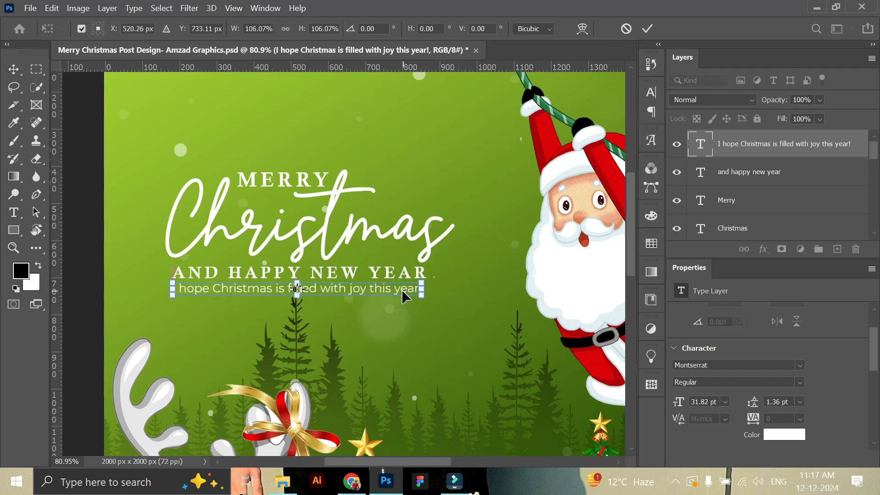
click(647, 29)
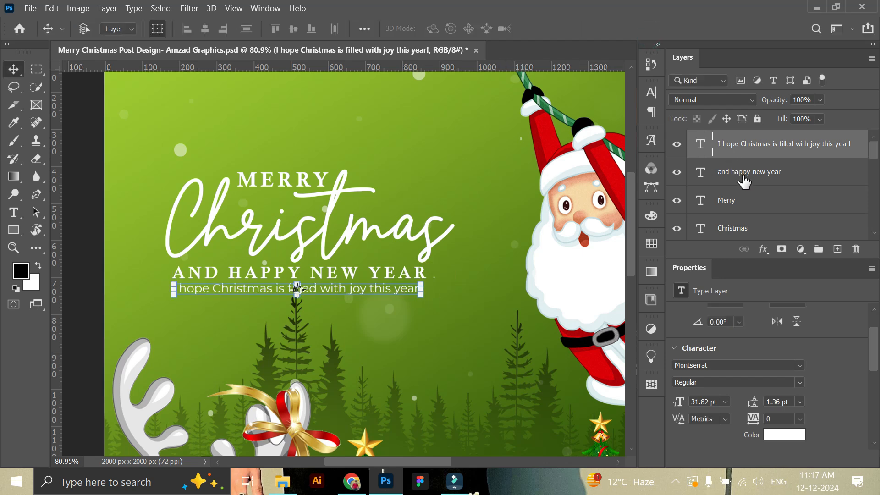
Enlarge all four greeting text layers together to fill the space between the canvas edge and Santa
shift+click(743, 176)
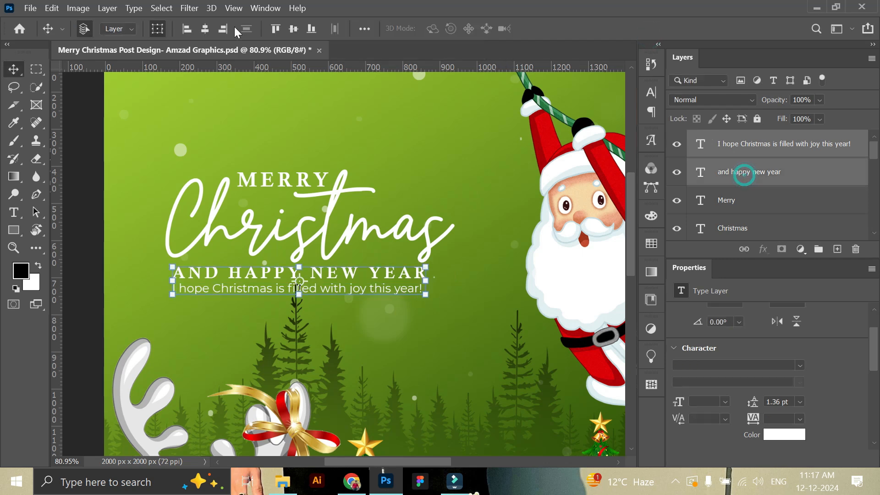
click(14, 248)
drag(225, 275, 238, 219)
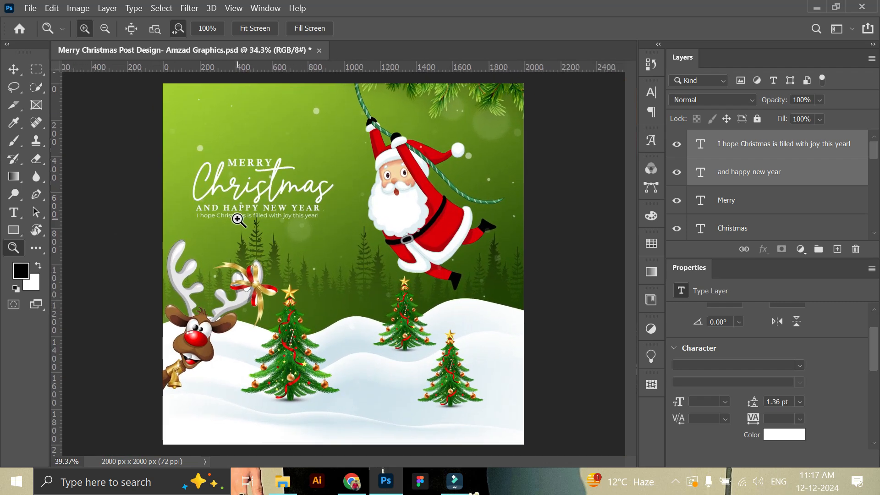
click(14, 69)
click(283, 188)
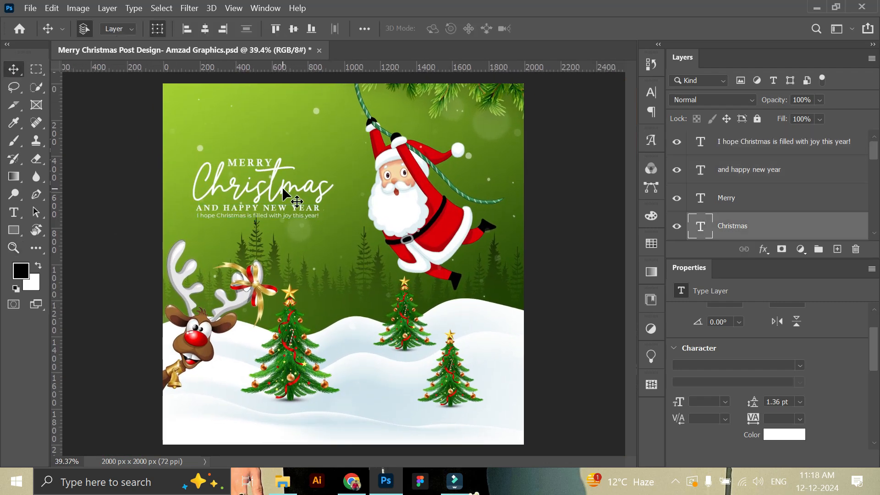
click(733, 196)
ctrl+click(747, 177)
ctrl+click(754, 143)
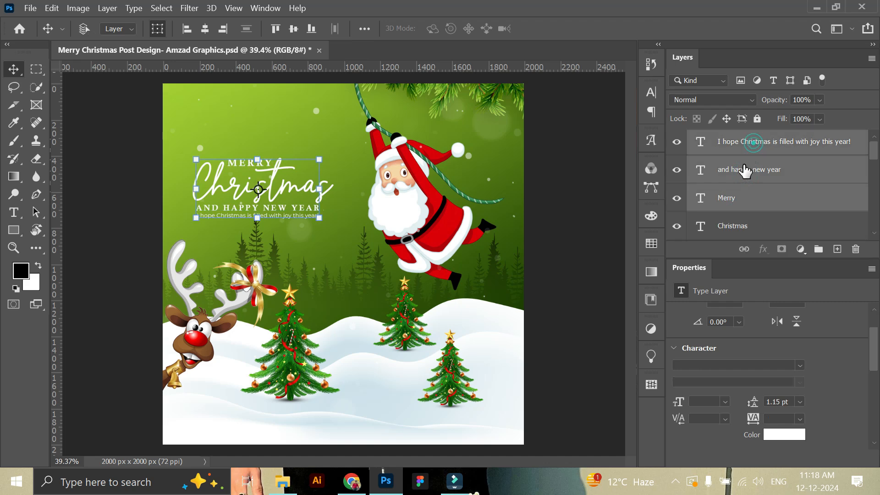
ctrl+click(734, 226)
key(ctrl+t)
drag(336, 220, 359, 229)
drag(314, 198, 312, 193)
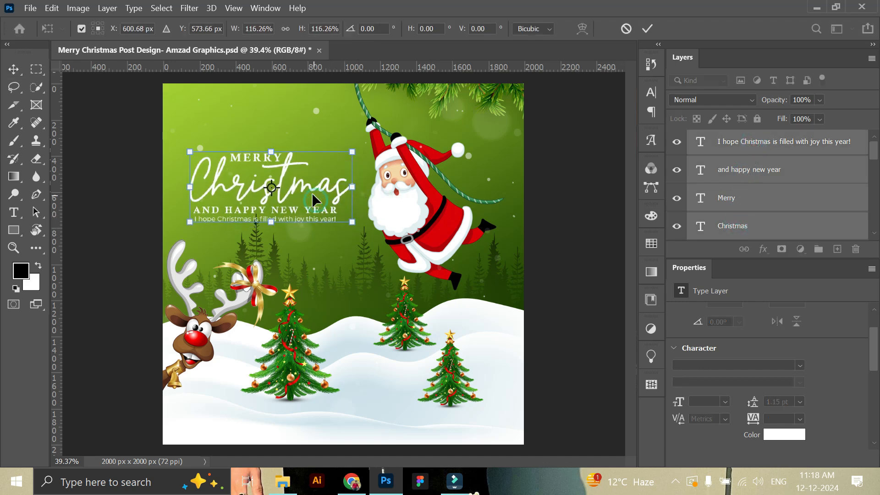
drag(352, 223, 356, 228)
drag(325, 203, 322, 200)
click(646, 28)
Move the greeting text block higher above the trees and scale it to about 98.27%
drag(309, 177, 309, 180)
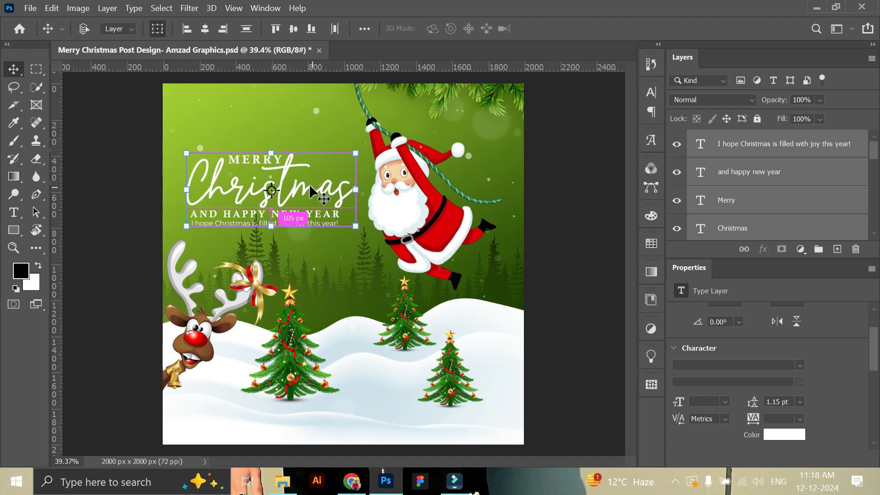
drag(309, 184, 309, 167)
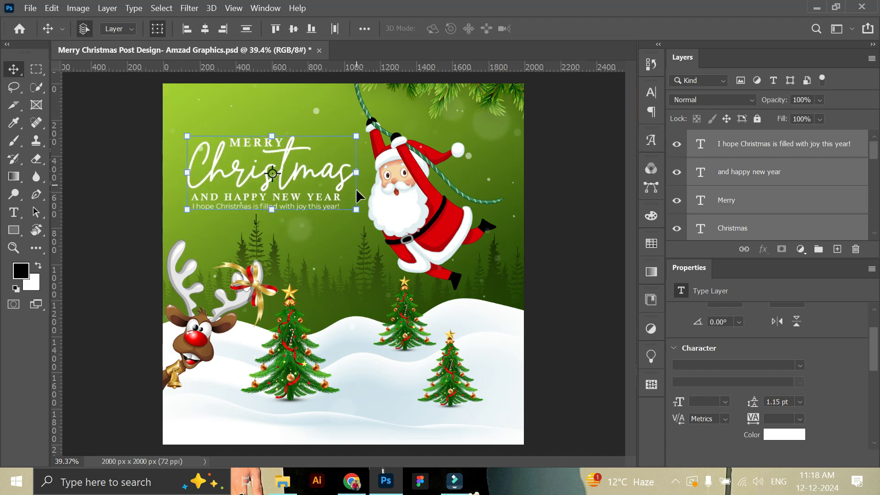
drag(357, 211, 355, 210)
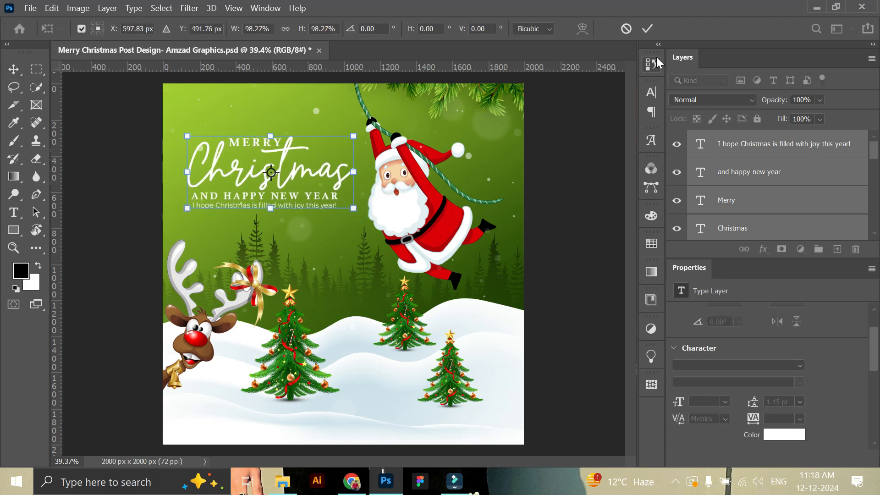
click(647, 29)
click(594, 190)
Shift the New Year line and the joy message together about 10 px down, away from the Christmas text
click(304, 202)
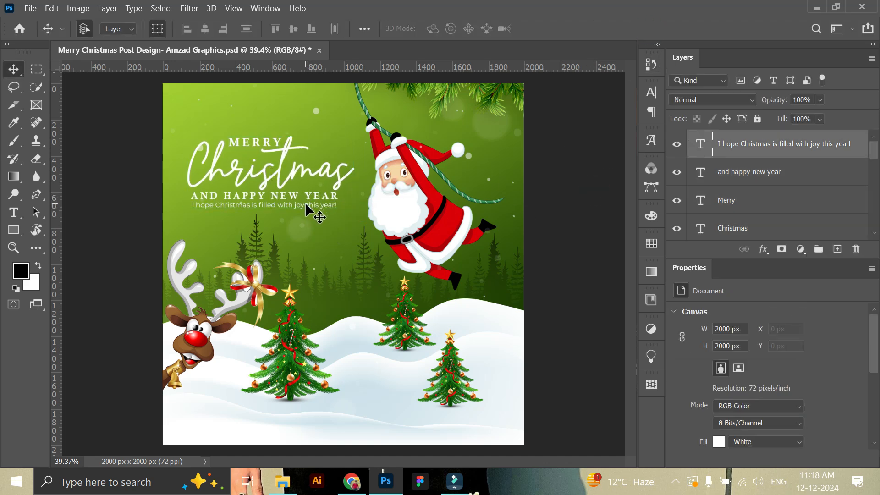
click(749, 178)
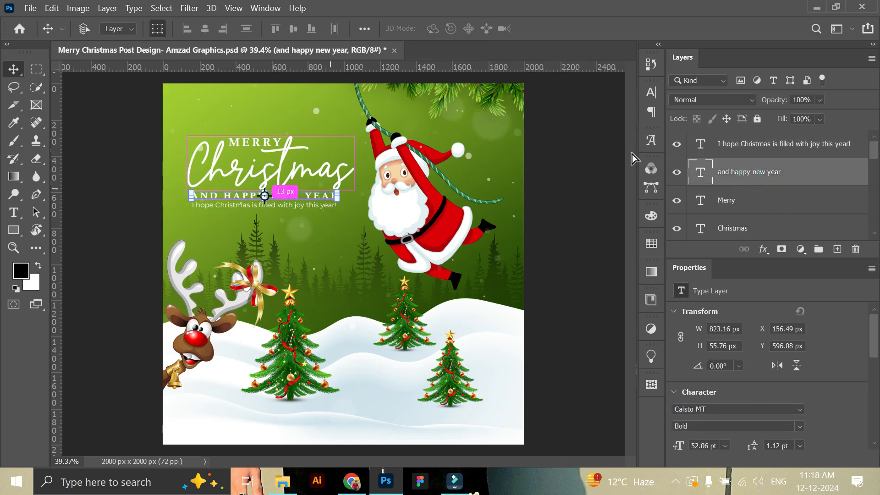
shift+click(733, 144)
key(shift+Down)
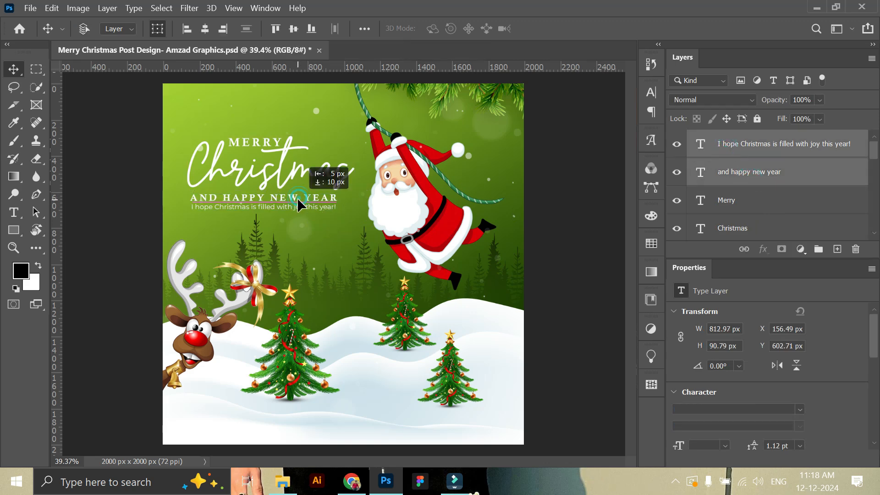
click(578, 209)
Scale the Merry text down to about 93.30%, giving it a size of 59.35 pt
click(270, 143)
drag(283, 148, 279, 147)
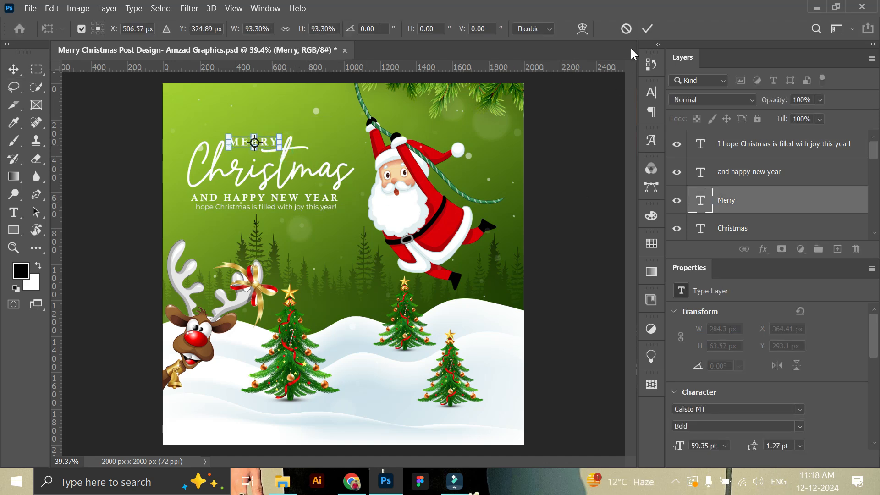
click(647, 28)
click(94, 232)
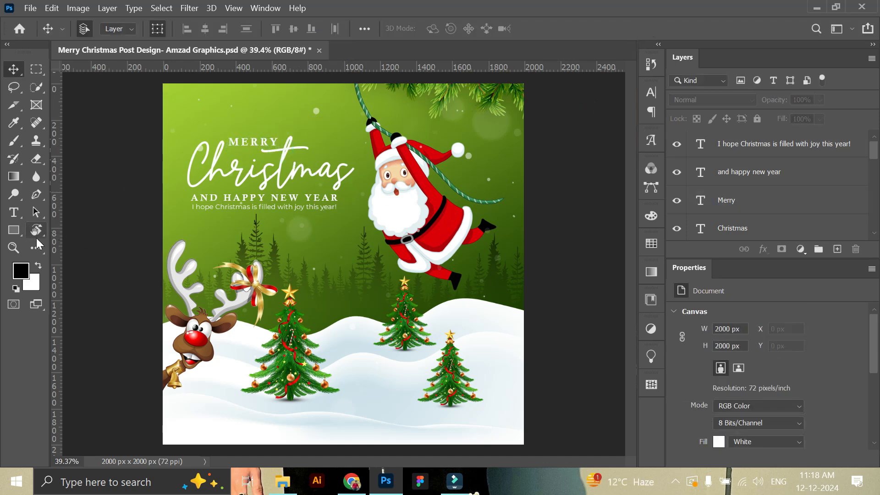
Nudge the Merry text about 12 px to the right above Christmas, to X 376.41 px
click(20, 250)
drag(268, 120, 268, 120)
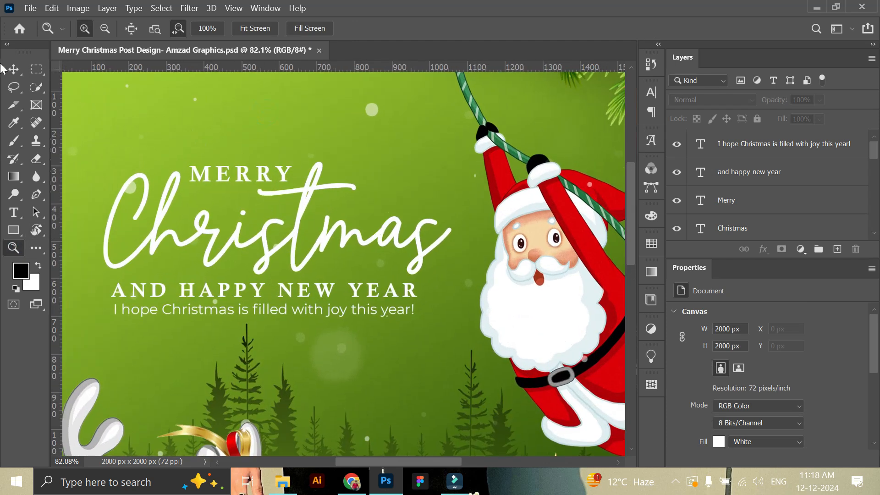
click(13, 72)
click(253, 173)
drag(261, 173, 266, 173)
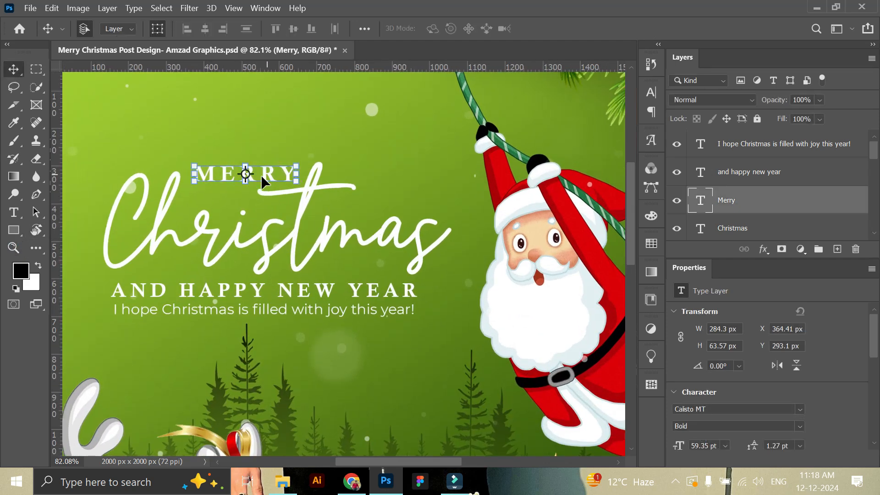
click(10, 251)
drag(326, 288, 284, 273)
click(14, 70)
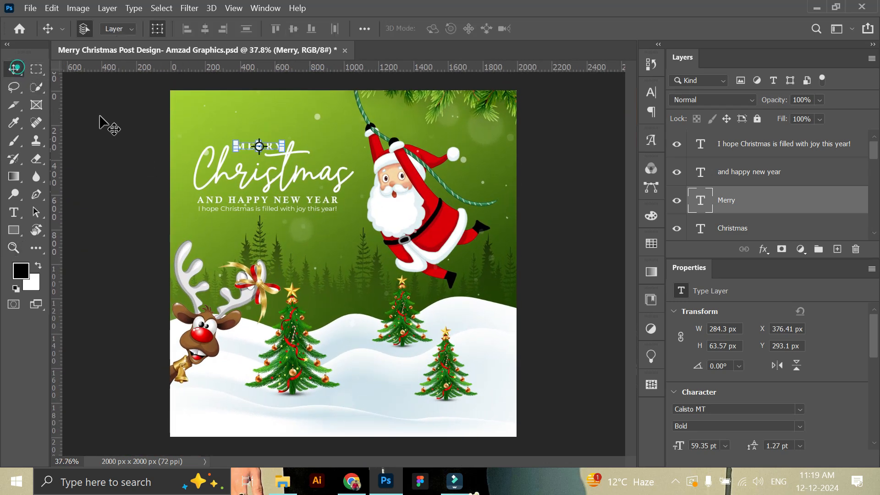
click(551, 282)
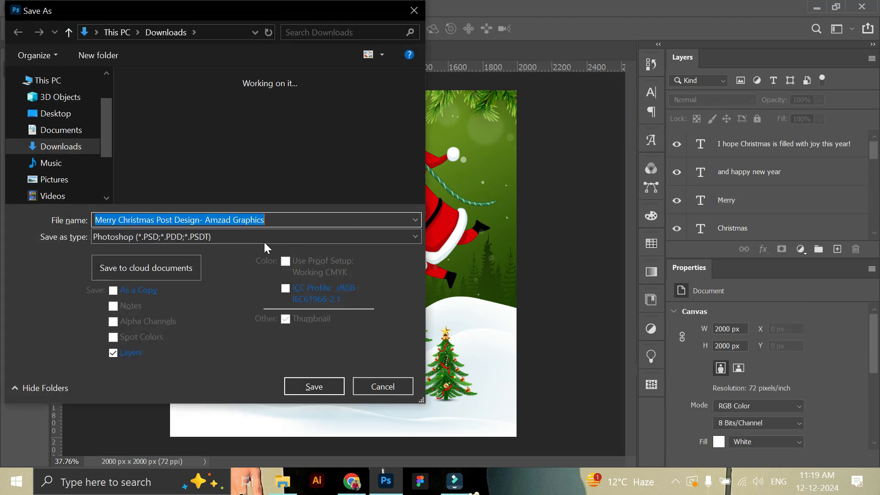
Save the design as a JPEG in Downloads under its current file name, at quality 8 with the Baseline ("Standard") format
click(264, 240)
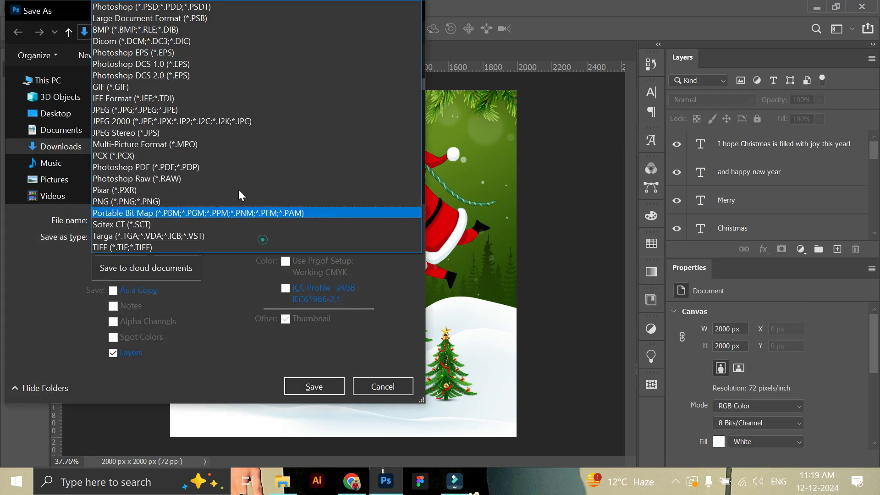
click(202, 110)
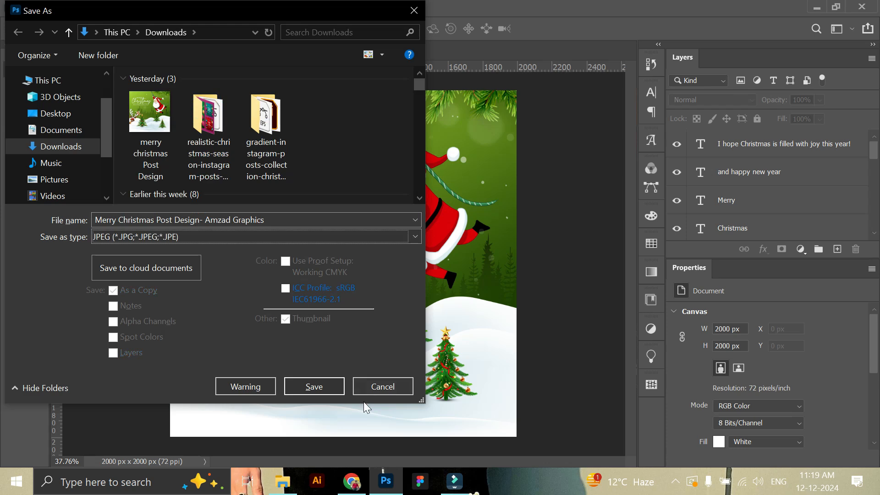
click(321, 389)
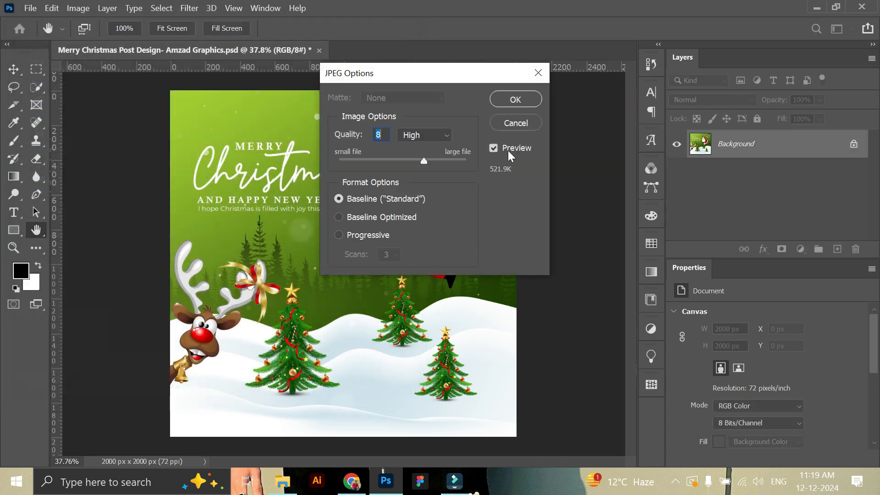
click(519, 103)
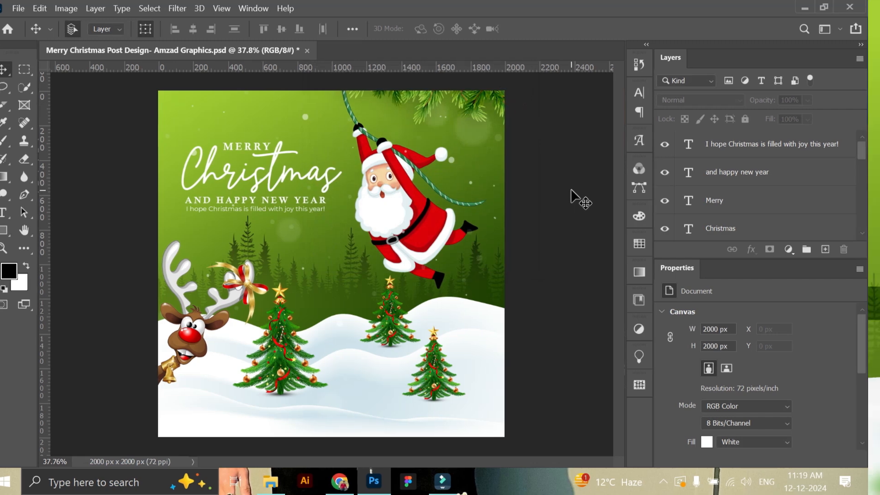